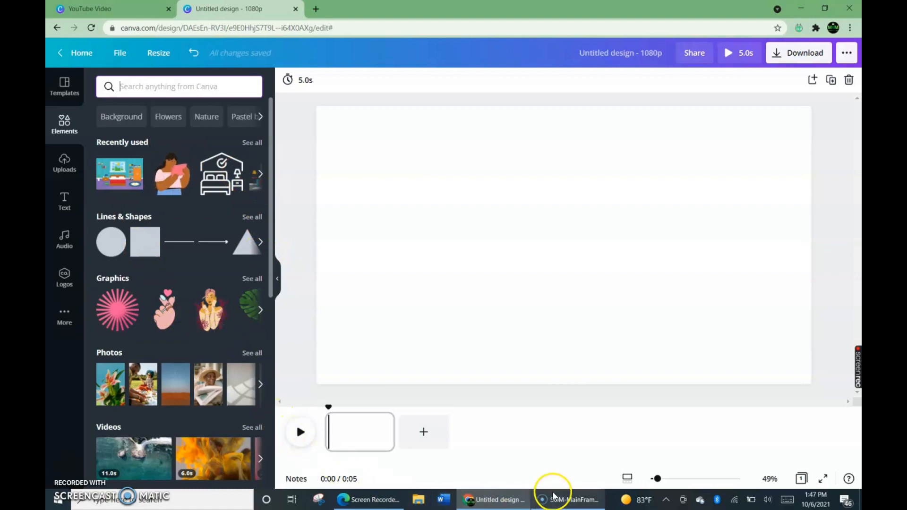
Search the elements for "girl", limit the results to animated graphics, and browse them for a character
mouse_move(567, 500)
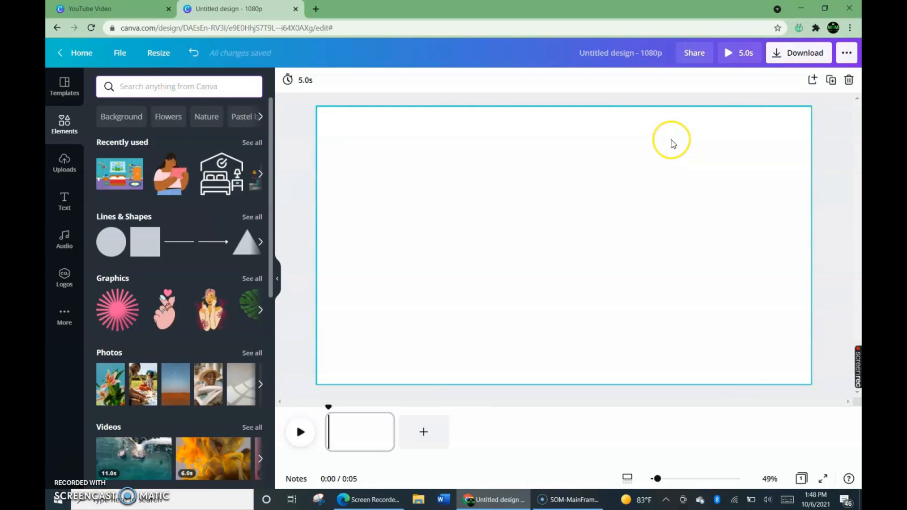
type("girl")
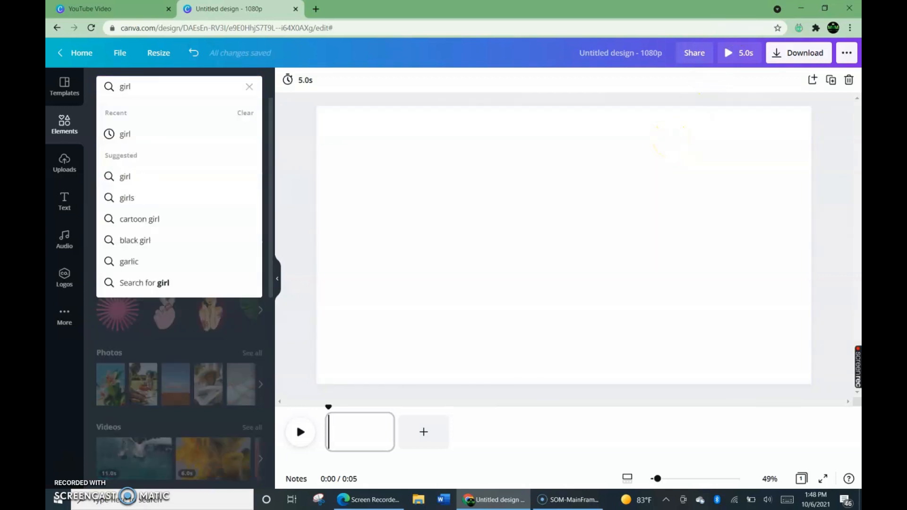
left_click(127, 134)
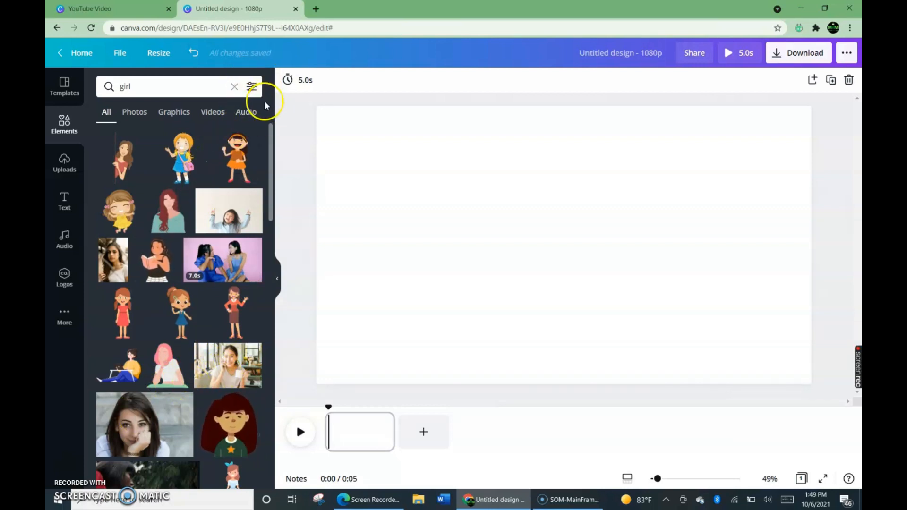
left_click(184, 117)
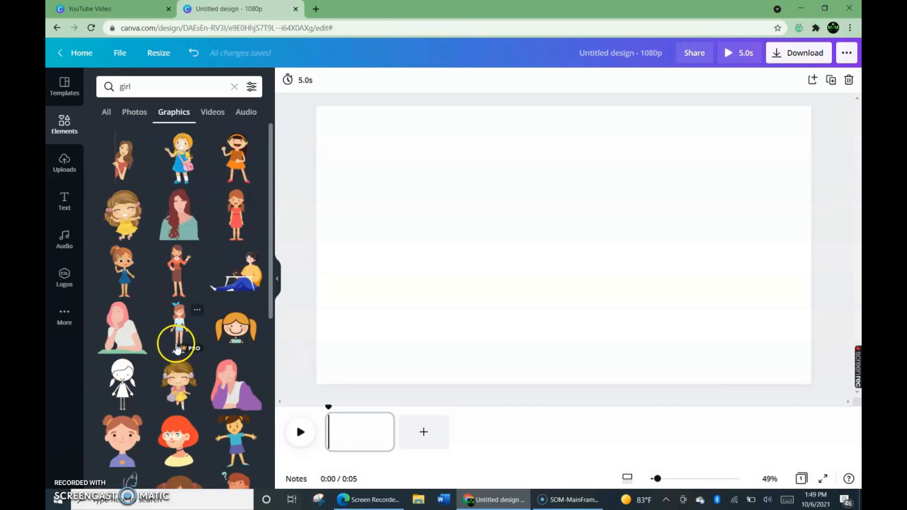
left_click(253, 87)
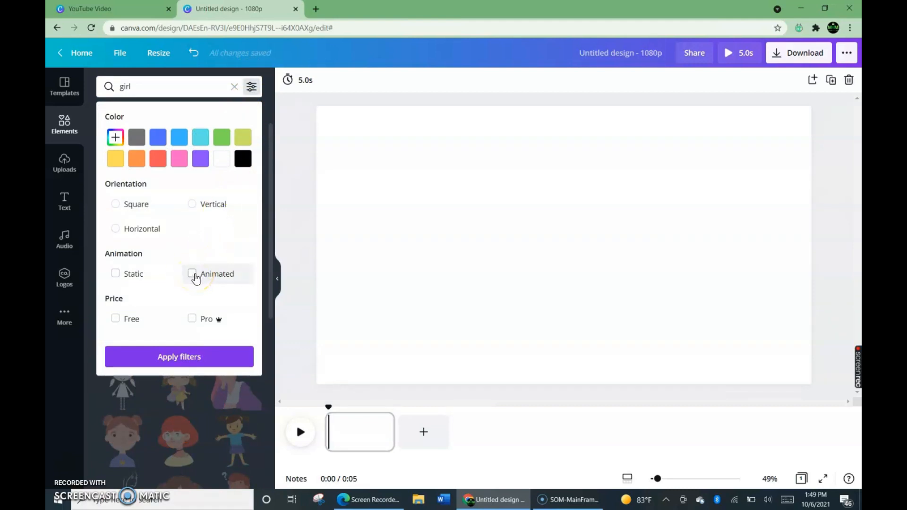
left_click(156, 358)
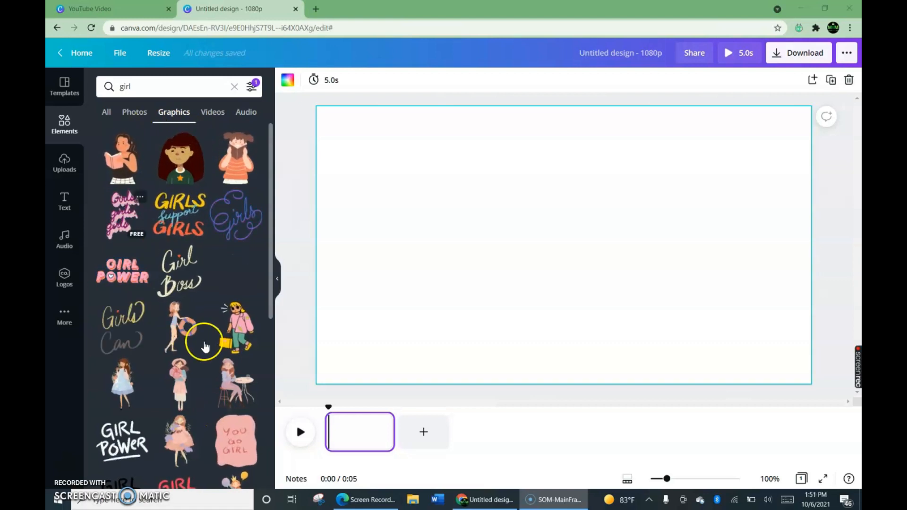
scroll(171, 373, "down", 3)
scroll(170, 371, "down", 1)
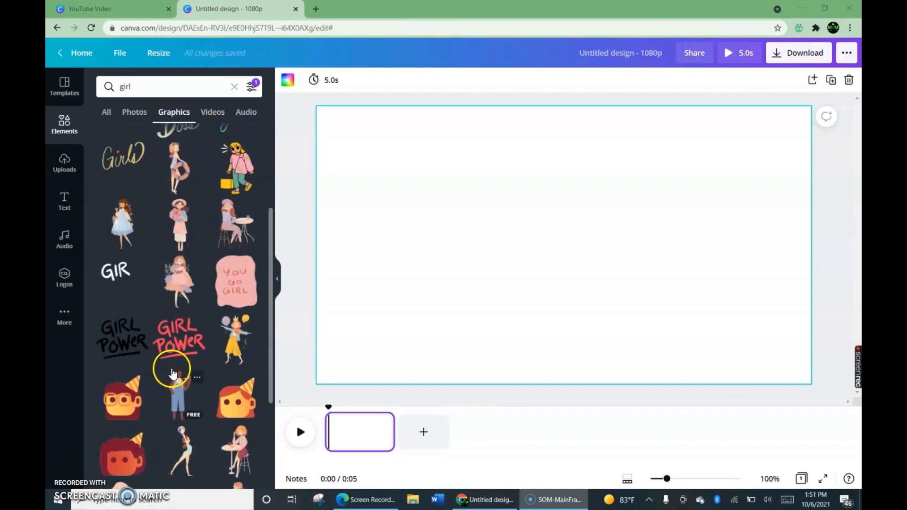
scroll(199, 378, "down", 4)
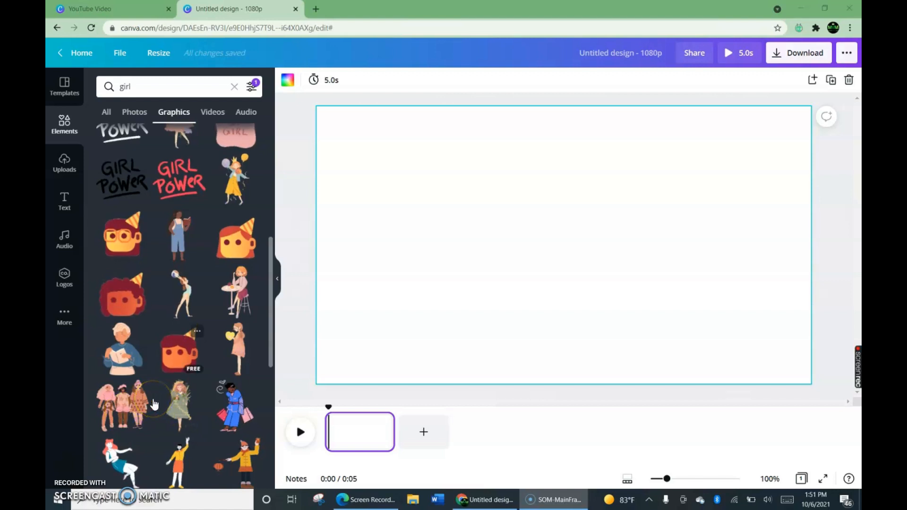
scroll(153, 404, "down", 5)
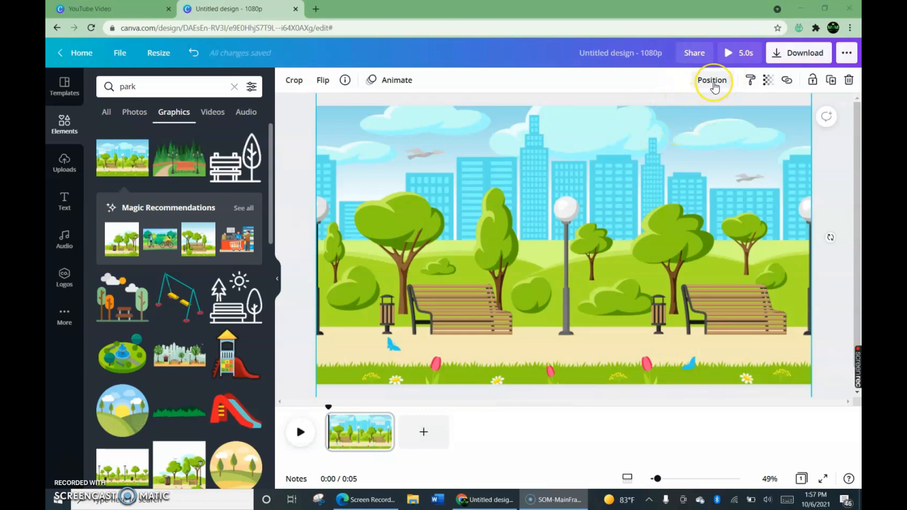
Send the park background backward so it sits behind the seated woman with the shopping bags
left_click(714, 86)
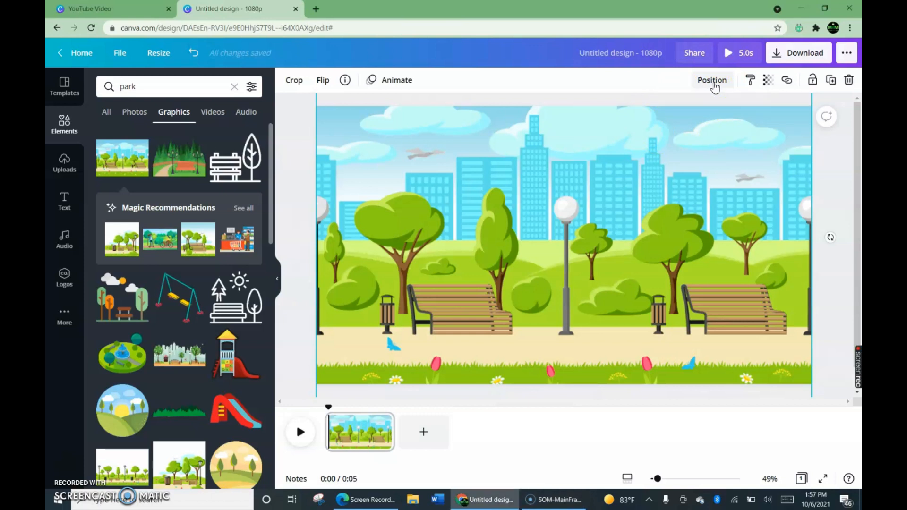
left_click(714, 86)
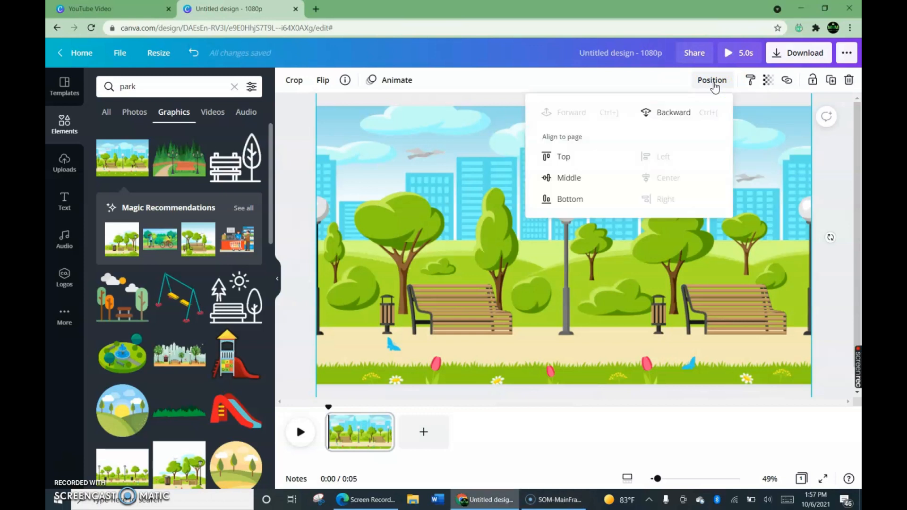
left_click(673, 112)
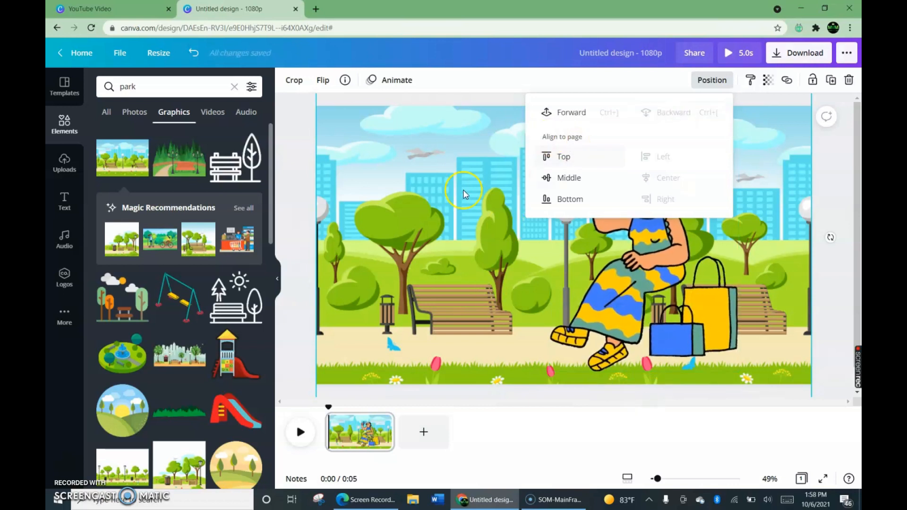
Shrink the seated woman graphic slightly and move it left, closer to the lamp post in the middle of the park
left_click(744, 289)
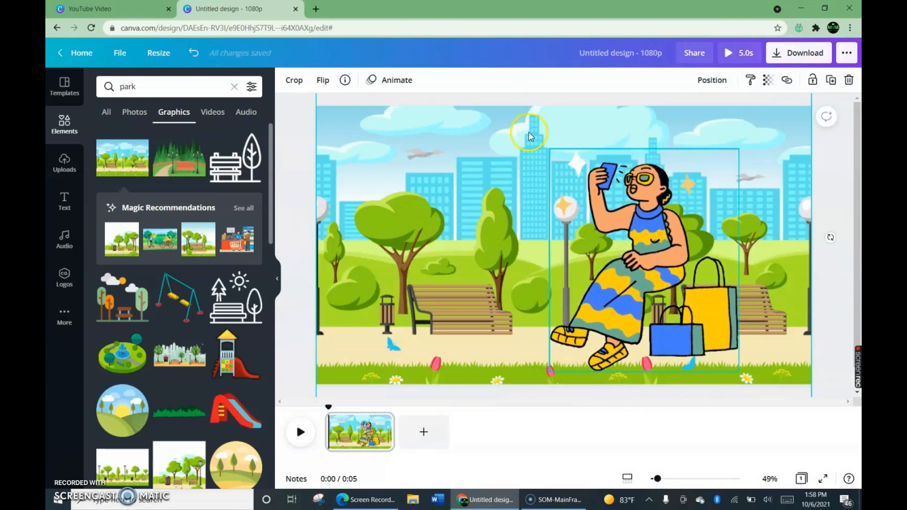
left_click(551, 150)
left_click_drag(572, 164, 577, 171)
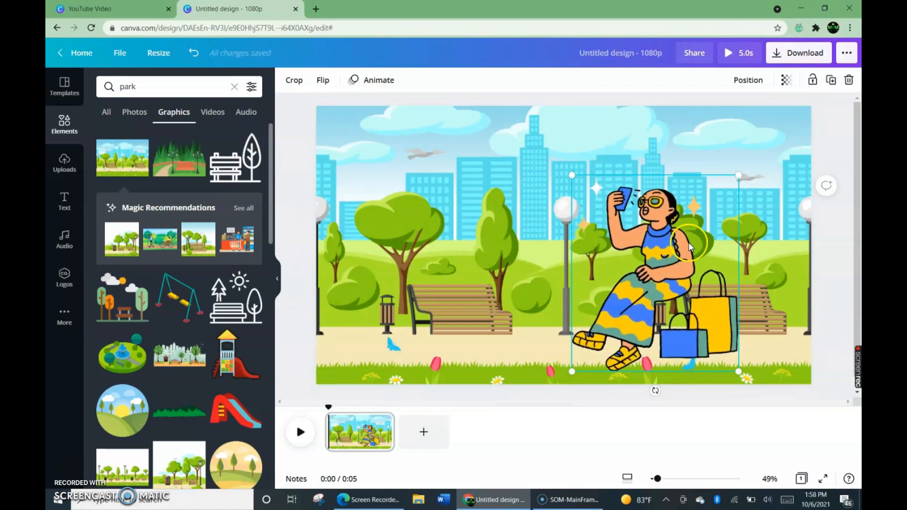
left_click_drag(616, 265, 557, 210)
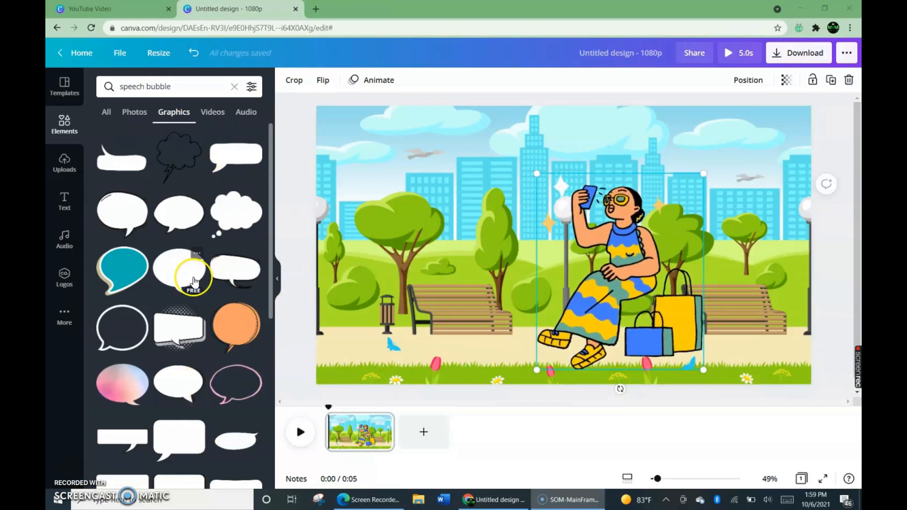
Add the white rectangular speech bubble with the dotted shadow and place it above and left of the woman's phone
left_click(169, 323)
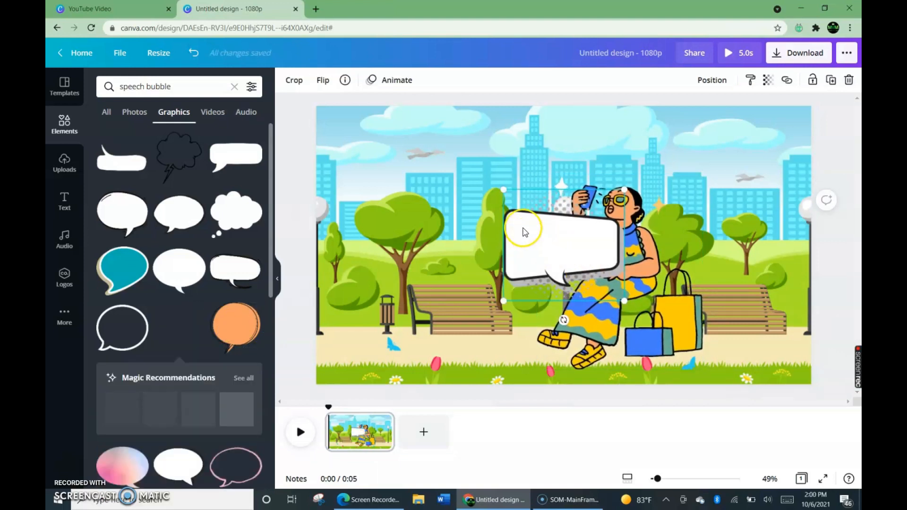
left_click_drag(496, 171, 498, 164)
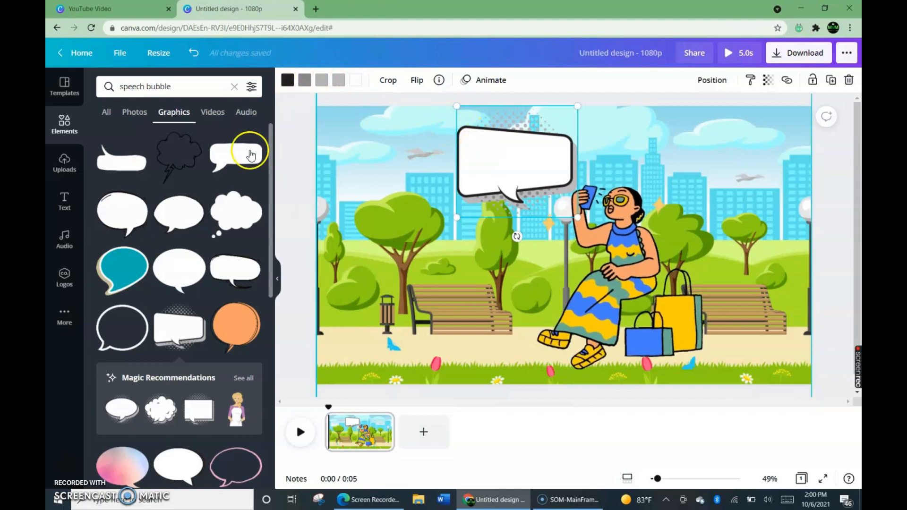
Add a subheading text box and replace its placeholder text with "Hey girl!"
left_click(65, 208)
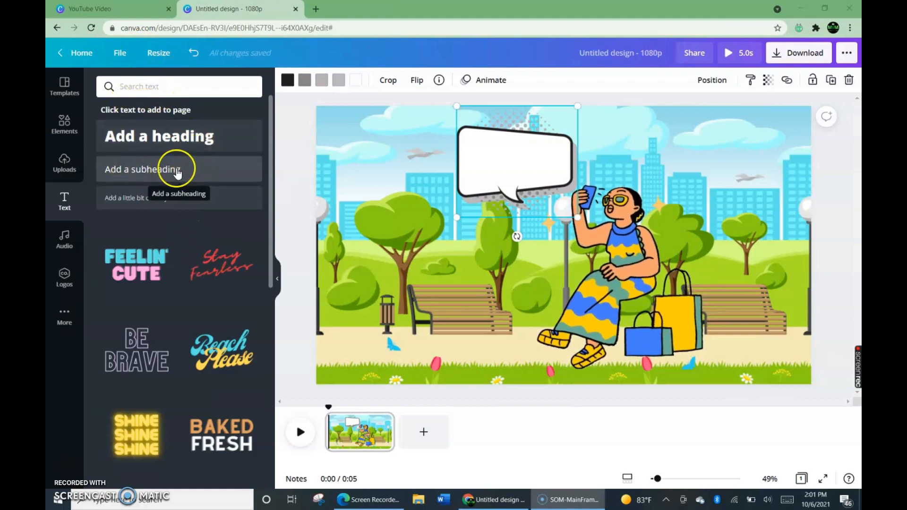
left_click(125, 177)
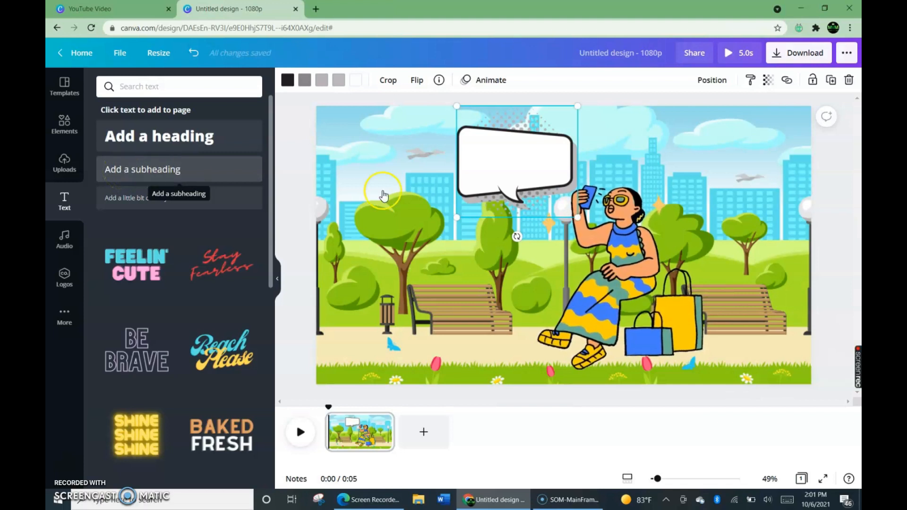
left_click(179, 174)
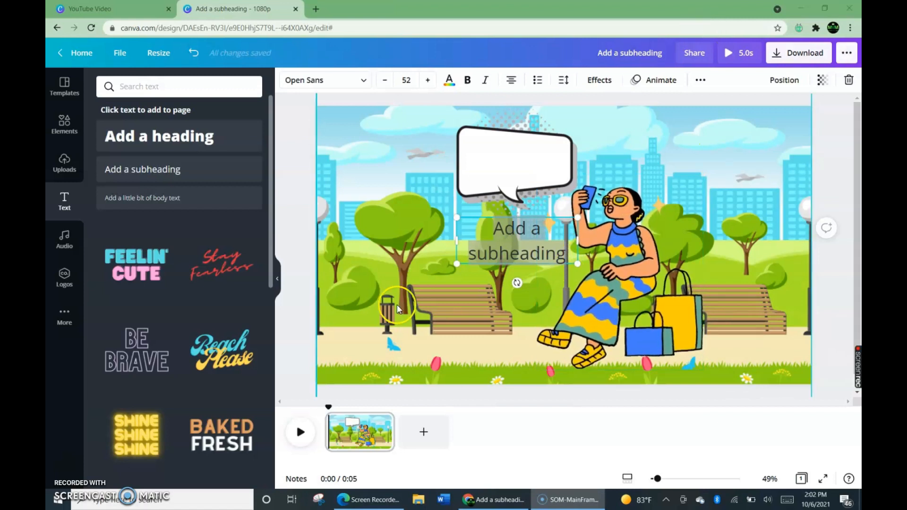
double_click(571, 252)
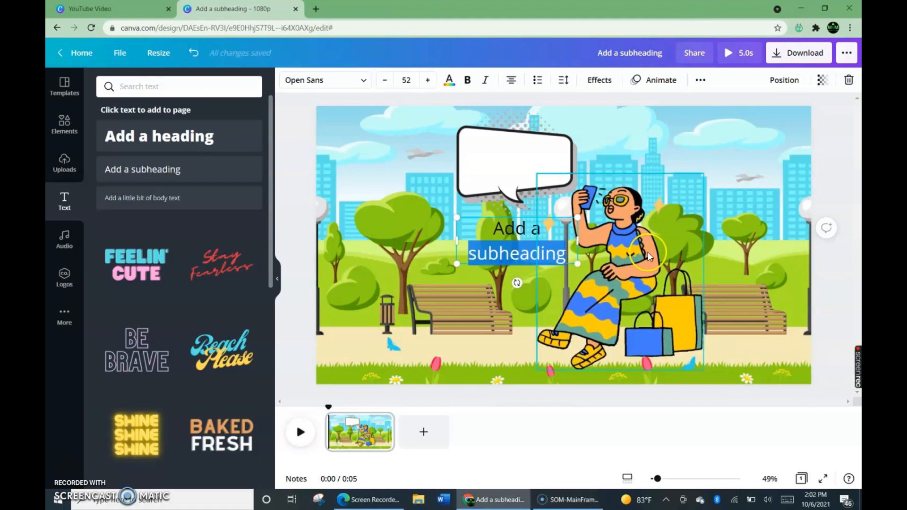
key("BackSpace")
key("BackSpace")
key("BackSpace")
double_click(505, 230)
key("BackSpace")
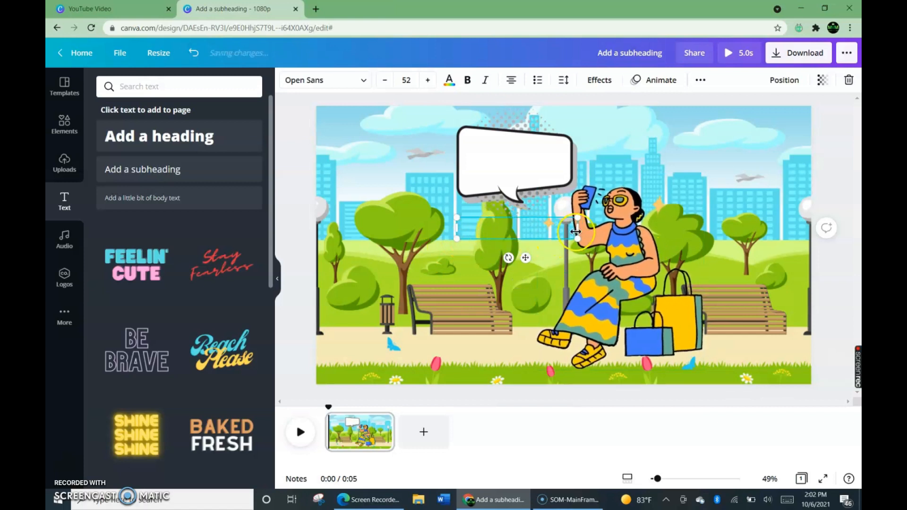
type("Hey")
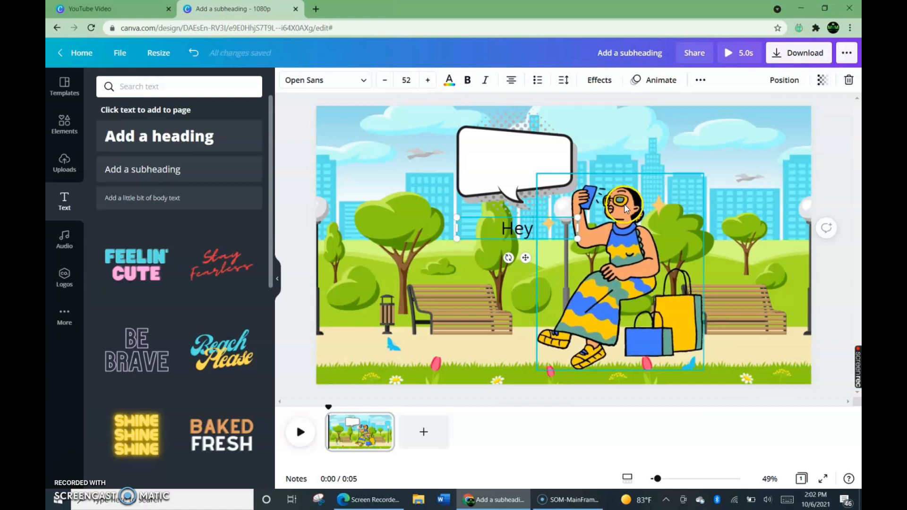
type(" gir")
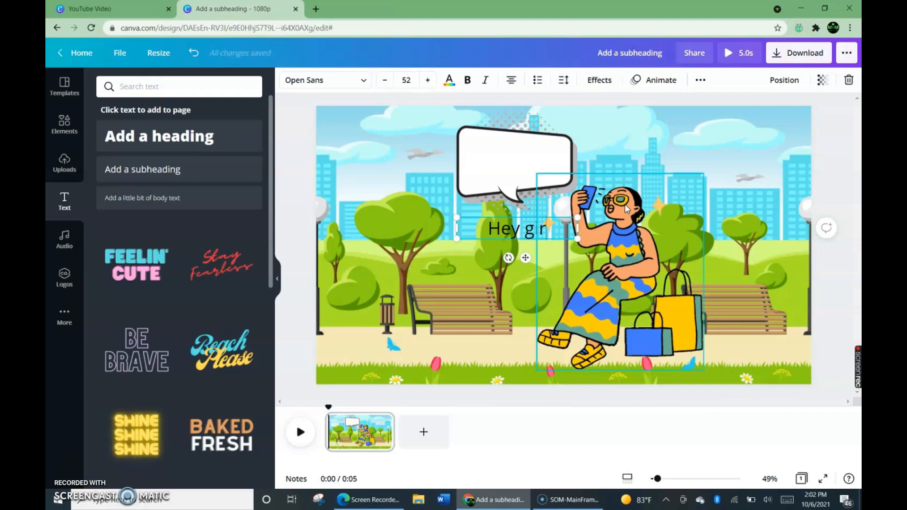
type("l!")
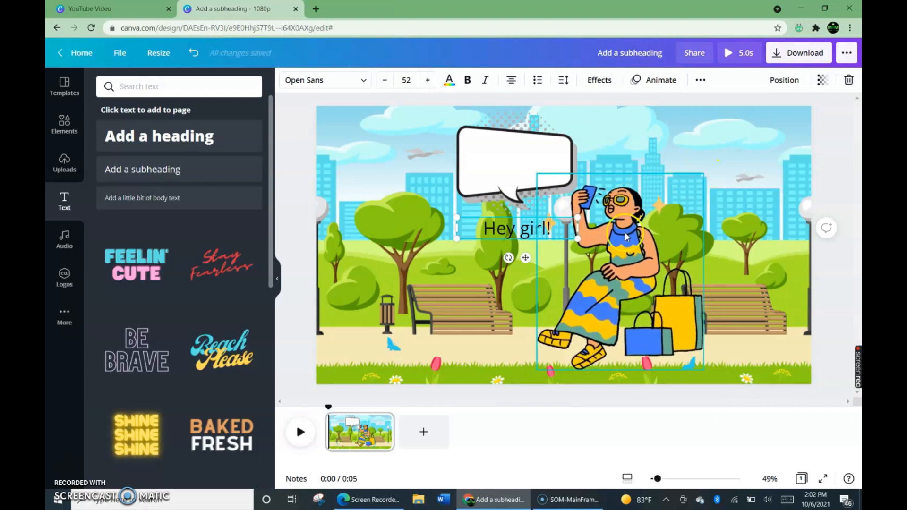
Move the "Hey girl!" text into the speech bubble and make it bold
left_click(529, 258)
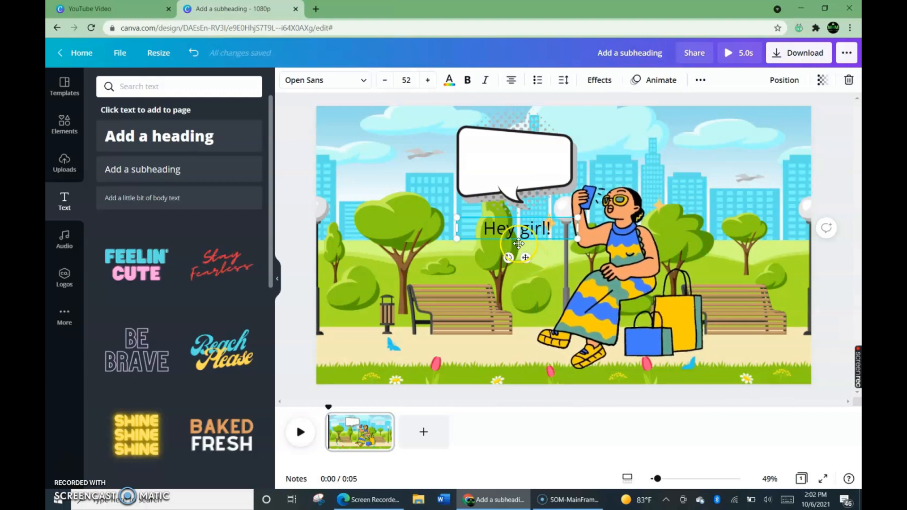
left_click_drag(530, 258, 528, 169)
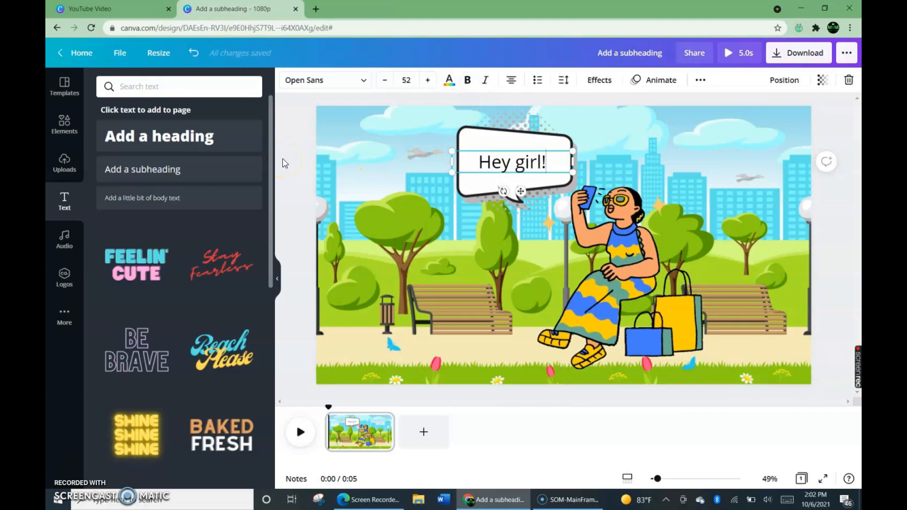
left_click(467, 80)
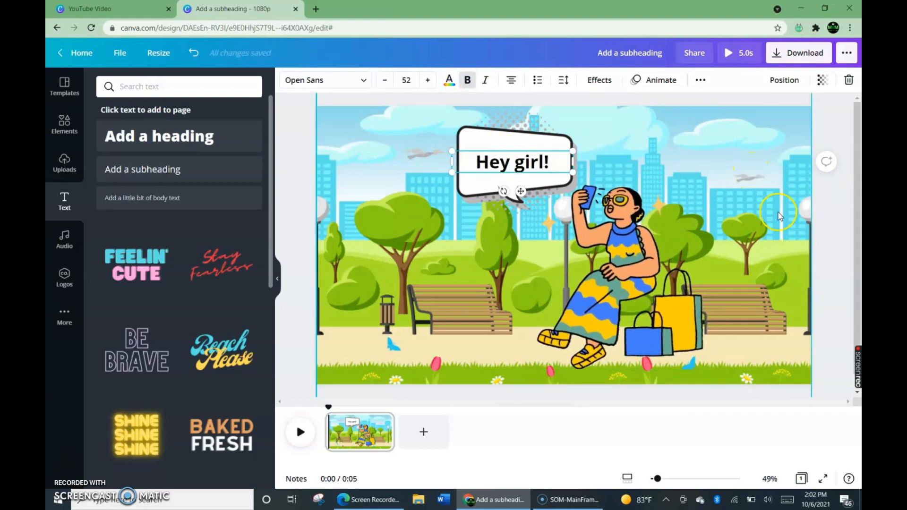
left_click(824, 244)
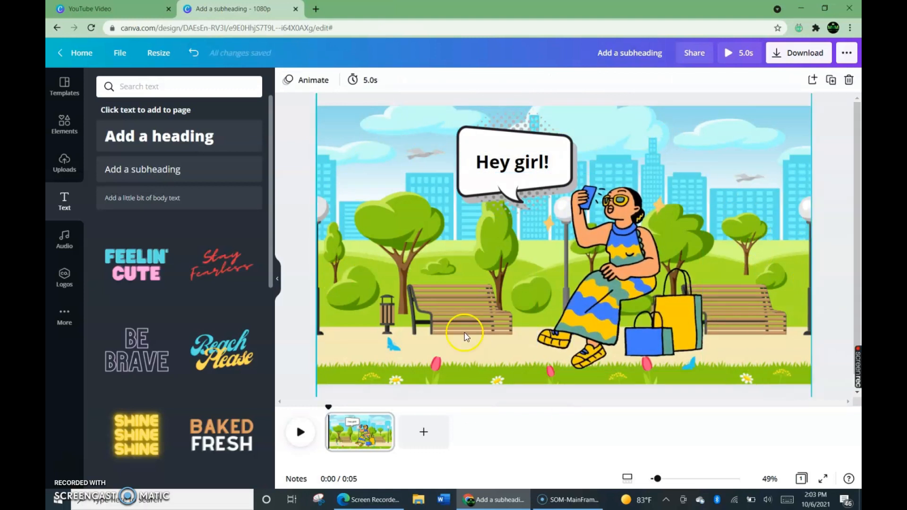
Add a blank second page to the video and search the elements for "girl"
left_click(415, 435)
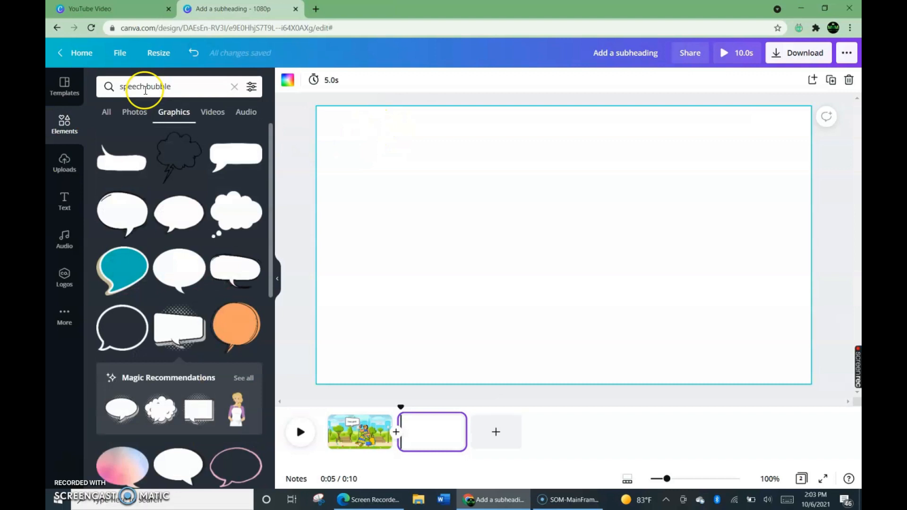
left_click(115, 87)
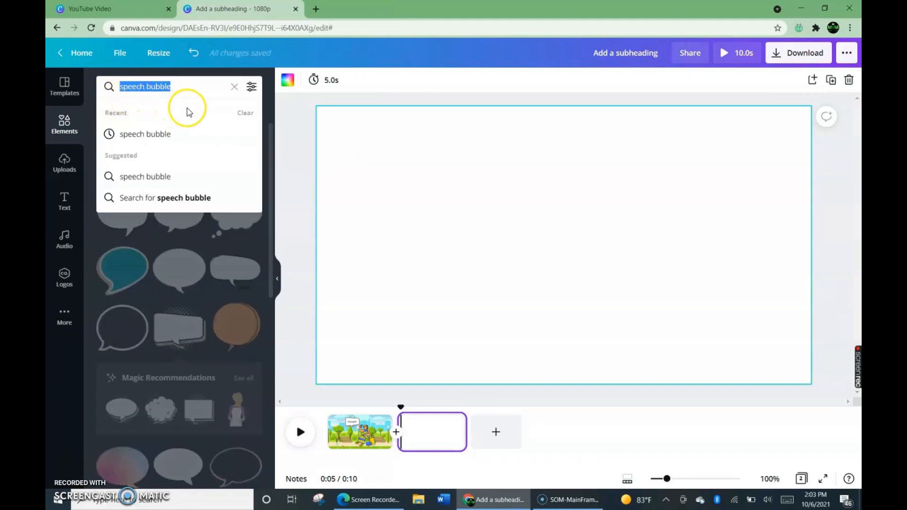
type("girl")
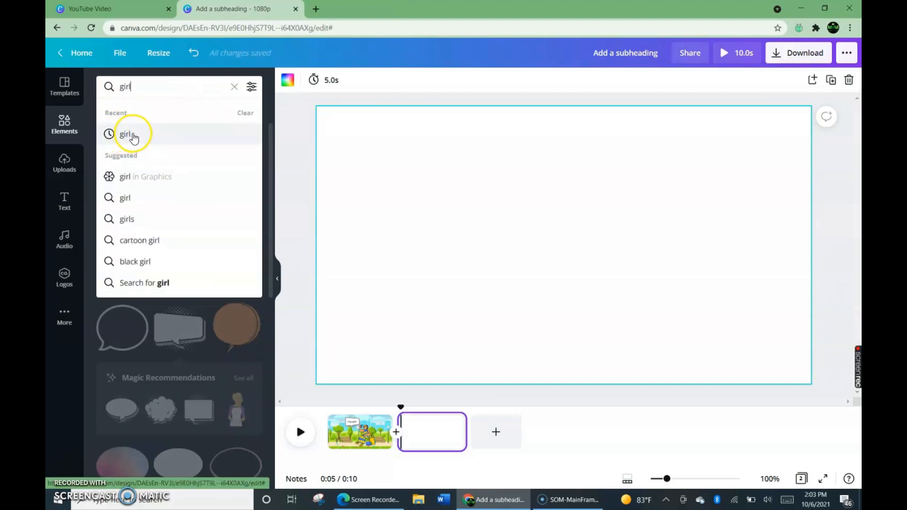
left_click(135, 136)
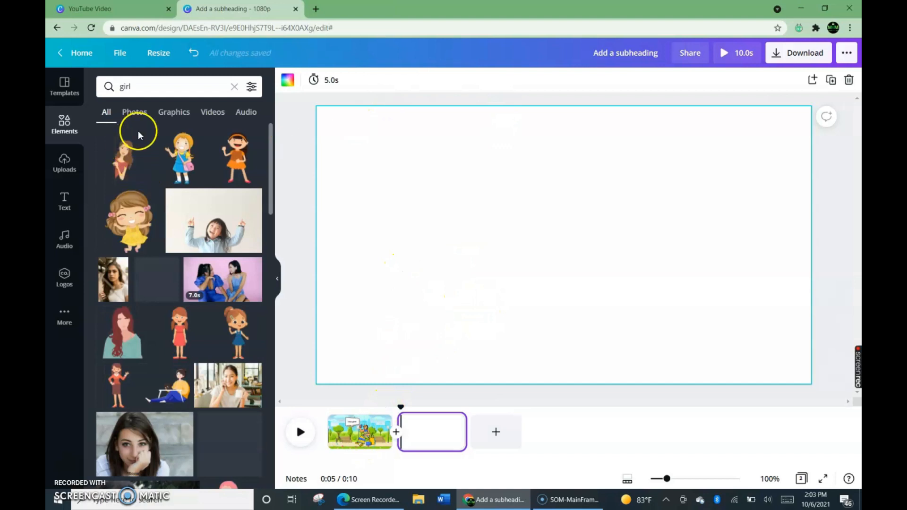
Limit the "girl" results to graphics and apply the Animated filter
left_click(184, 119)
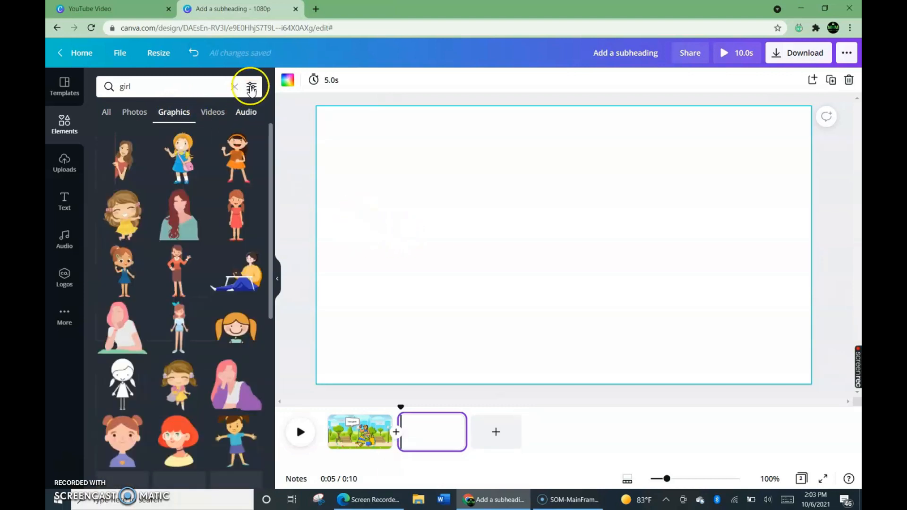
left_click(251, 87)
left_click(198, 280)
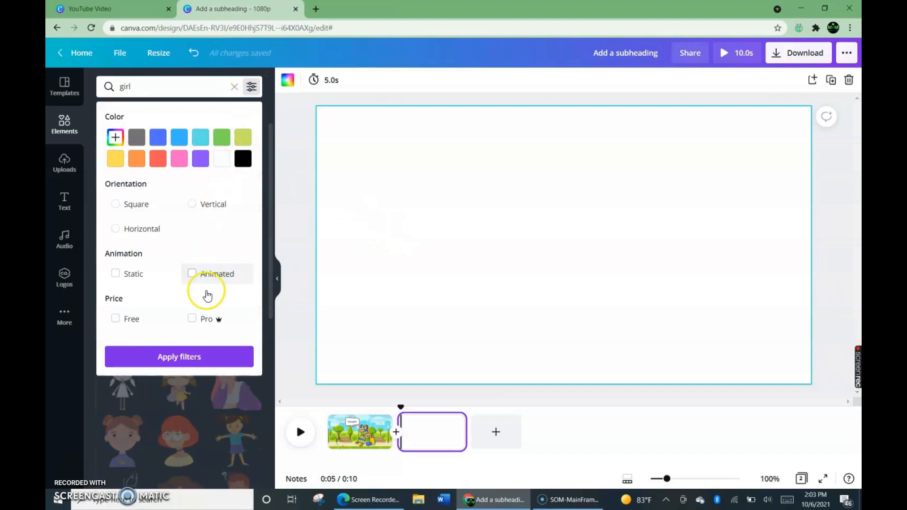
left_click(158, 364)
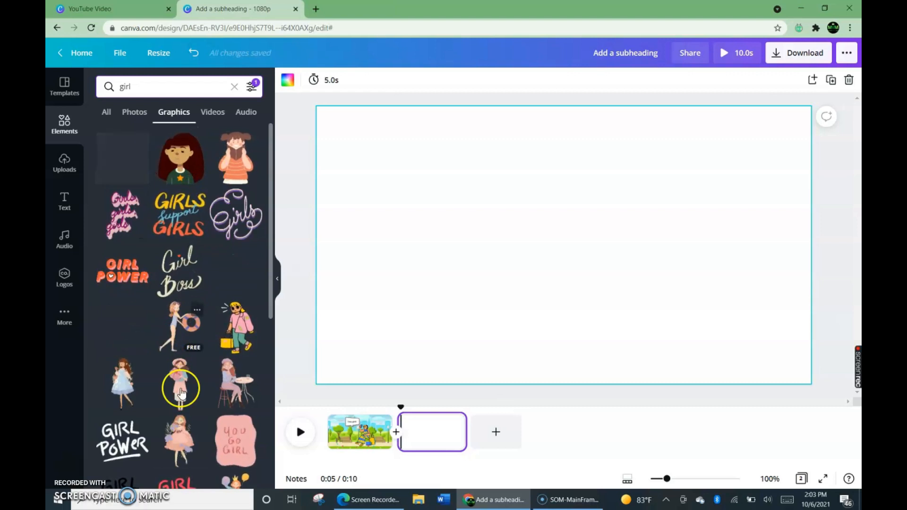
Try out the animated woman in blue with shopping bags right of centre on the second page, and remove her
scroll(115, 241, "down", 1)
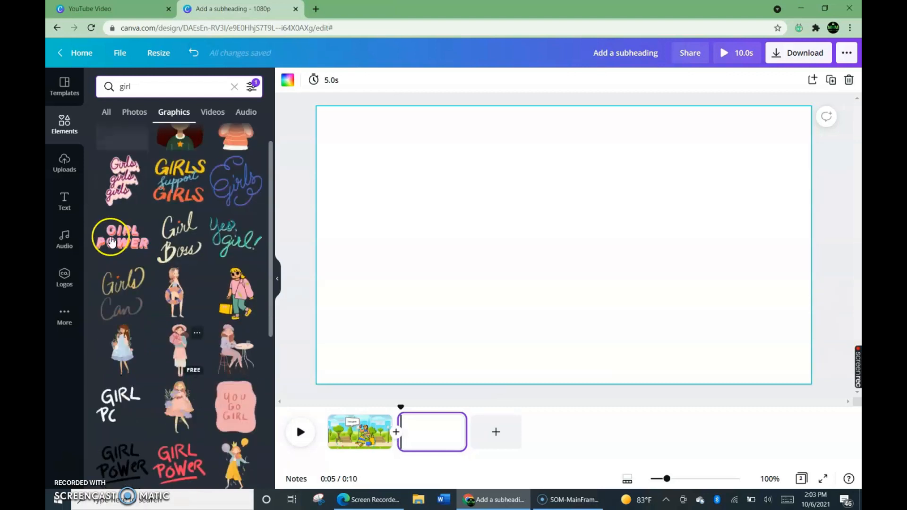
scroll(195, 369, "down", 6)
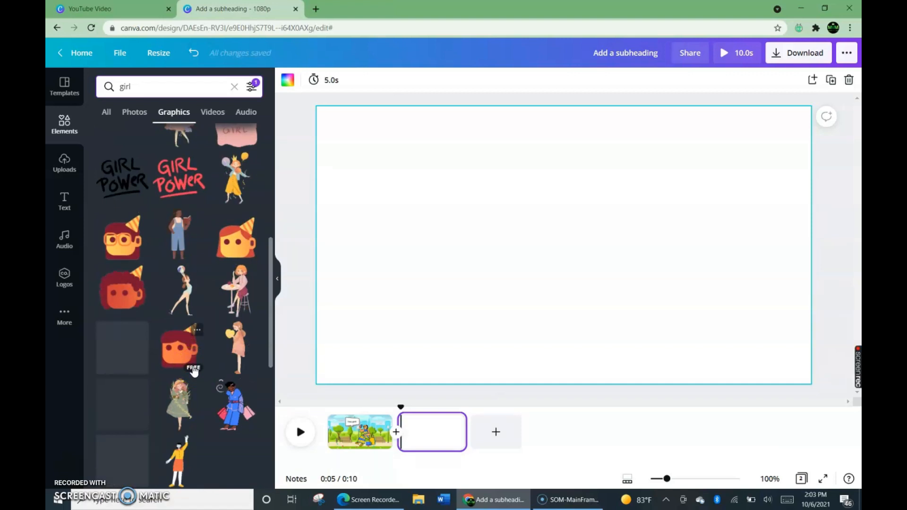
scroll(194, 371, "down", 3)
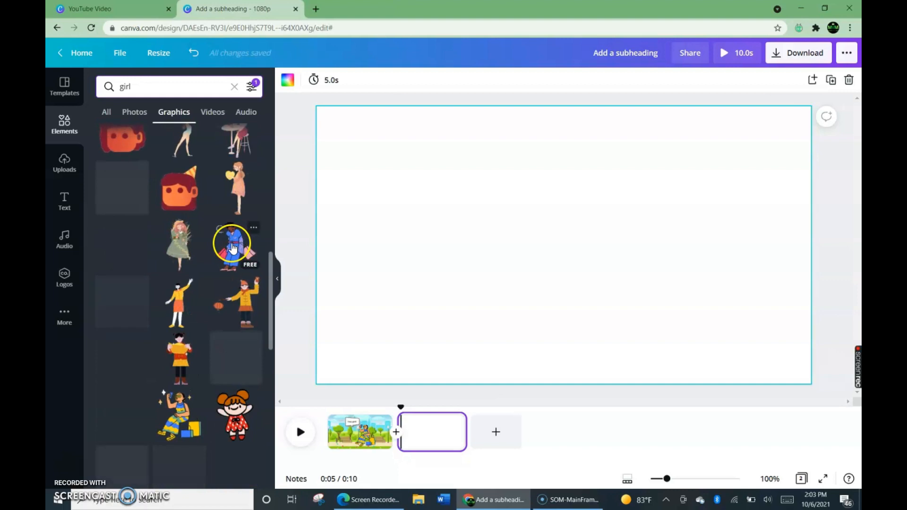
left_click(235, 244)
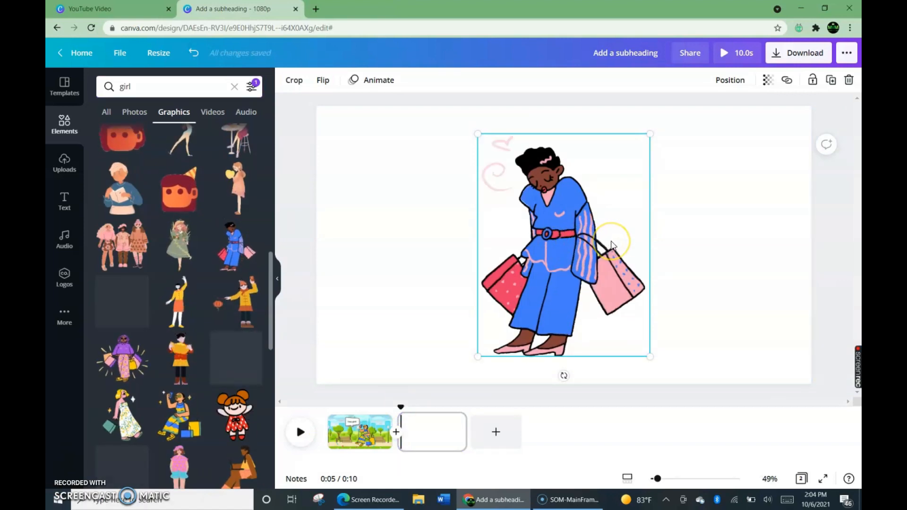
left_click_drag(543, 279, 528, 293)
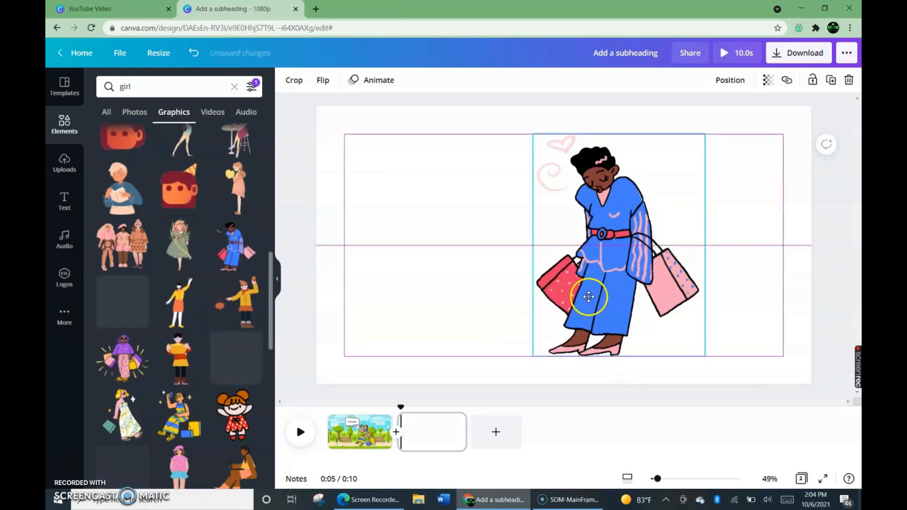
mouse_move(590, 294)
left_mouse_down()
mouse_move(608, 284)
mouse_move(599, 291)
left_mouse_up()
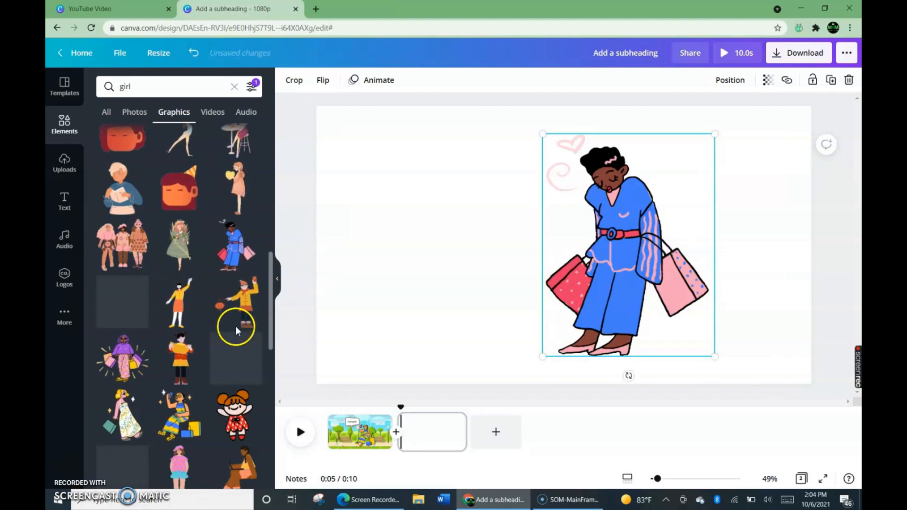
key("Delete")
Browse the animated girl graphics for another character to use on the second page
scroll(187, 339, "down", 10)
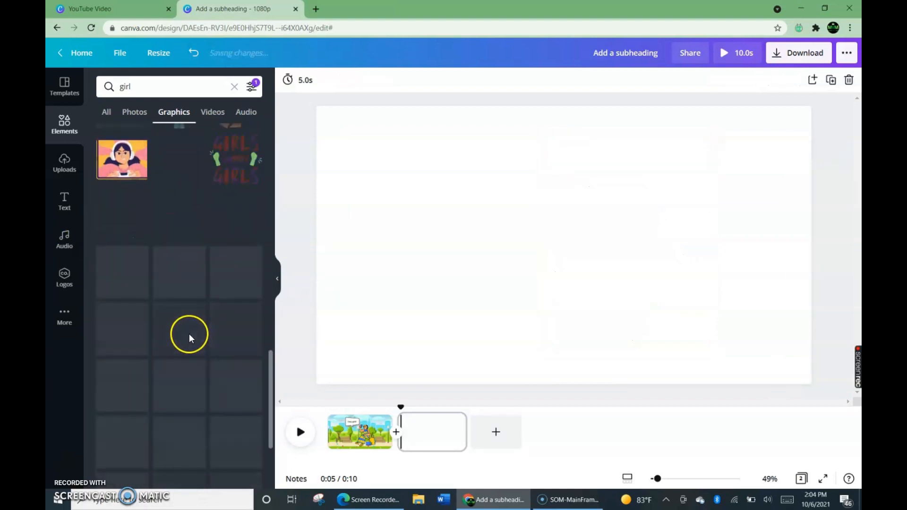
scroll(191, 336, "up", 3)
scroll(191, 337, "up", 1)
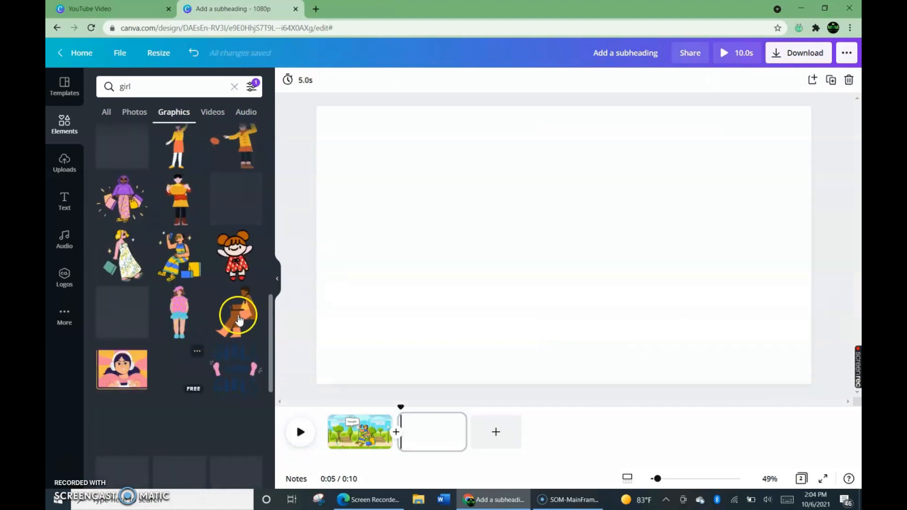
scroll(239, 321, "up", 1)
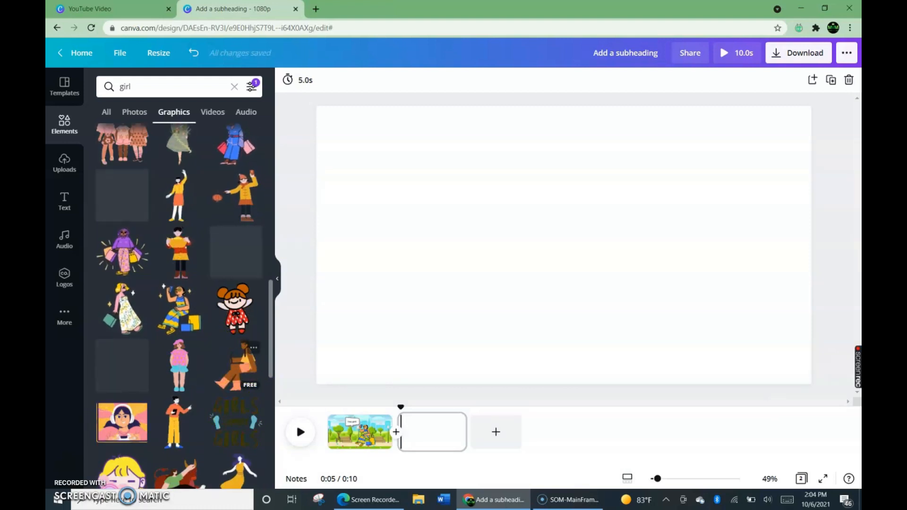
left_click(522, 117)
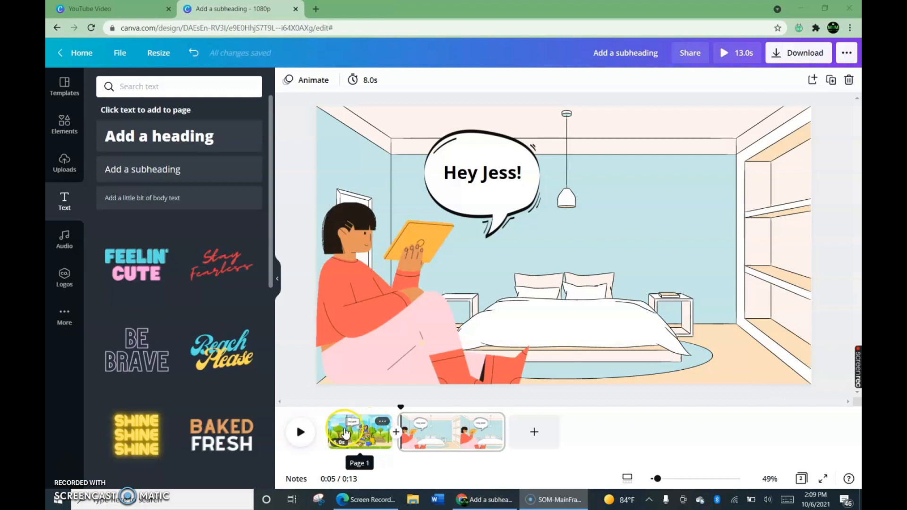
Preview the Block, Typewriter, Ascend, Bounce, Burst and Shift animations on the bedroom page's speech bubble text, ending on None
left_click(465, 176)
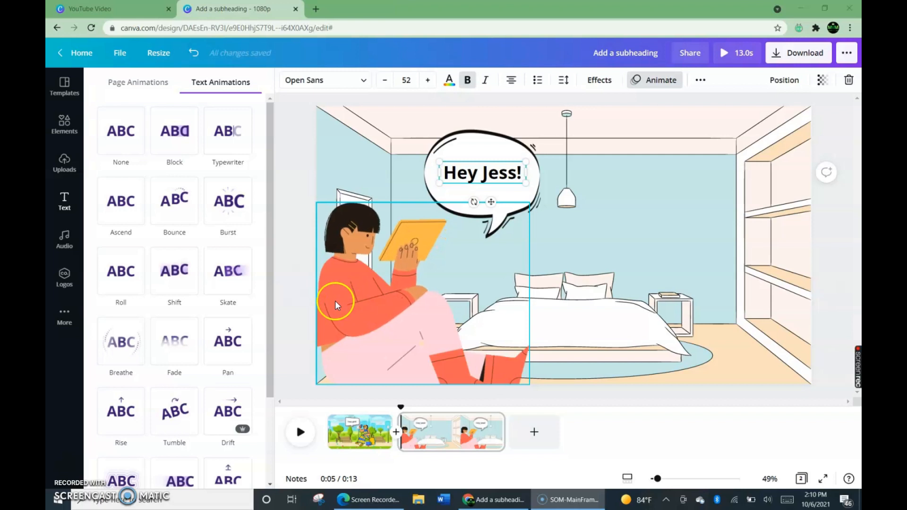
left_click(136, 131)
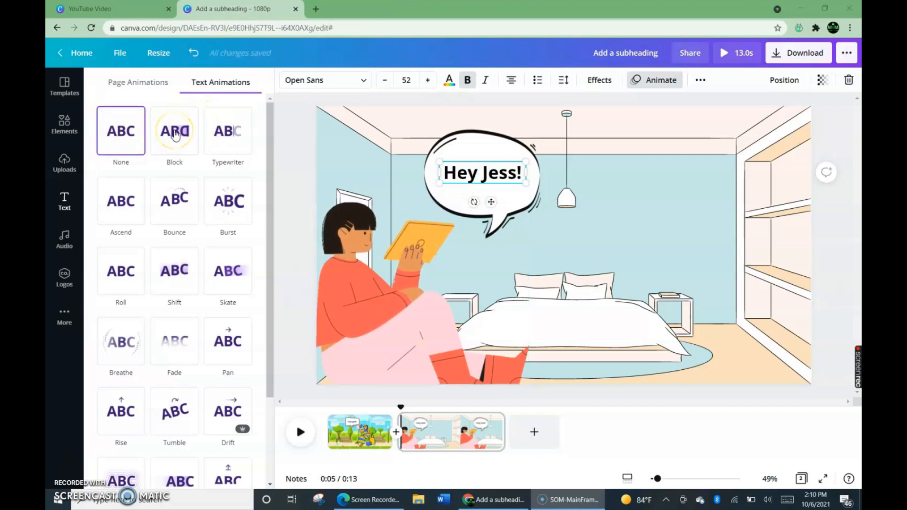
left_click(175, 133)
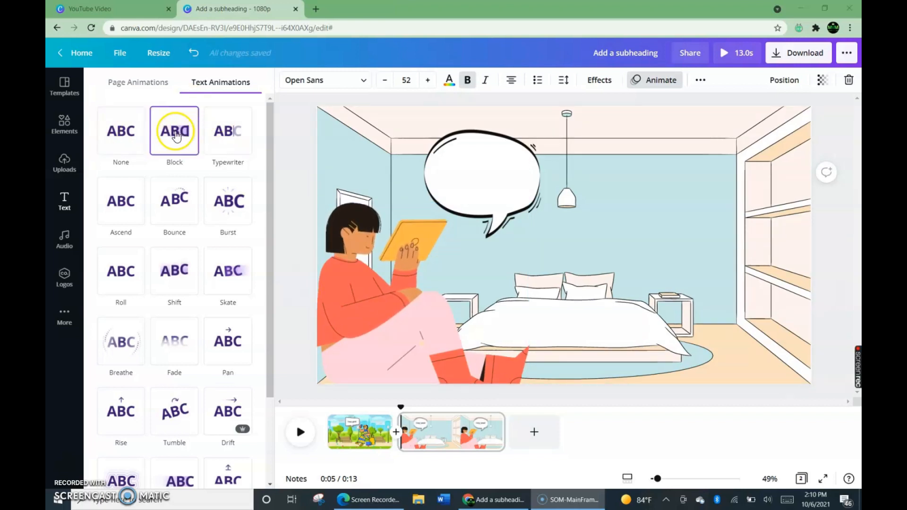
left_click(224, 131)
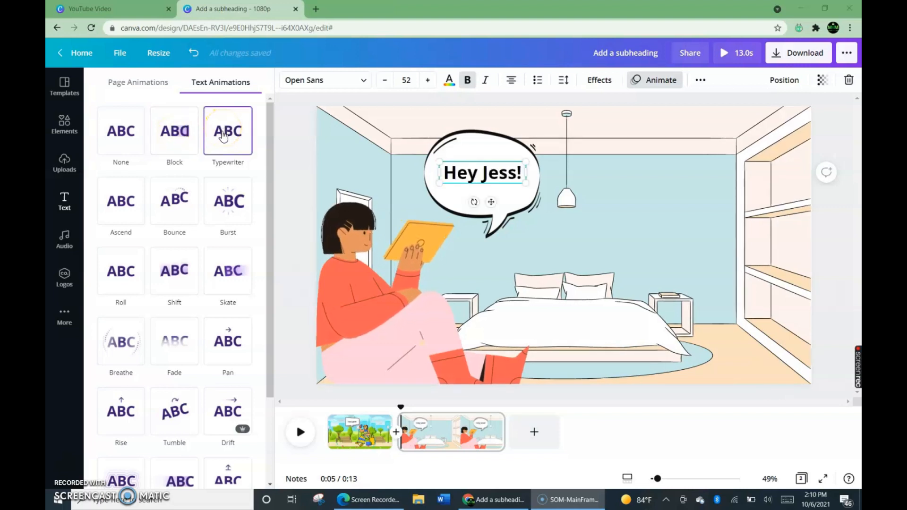
left_click(118, 211)
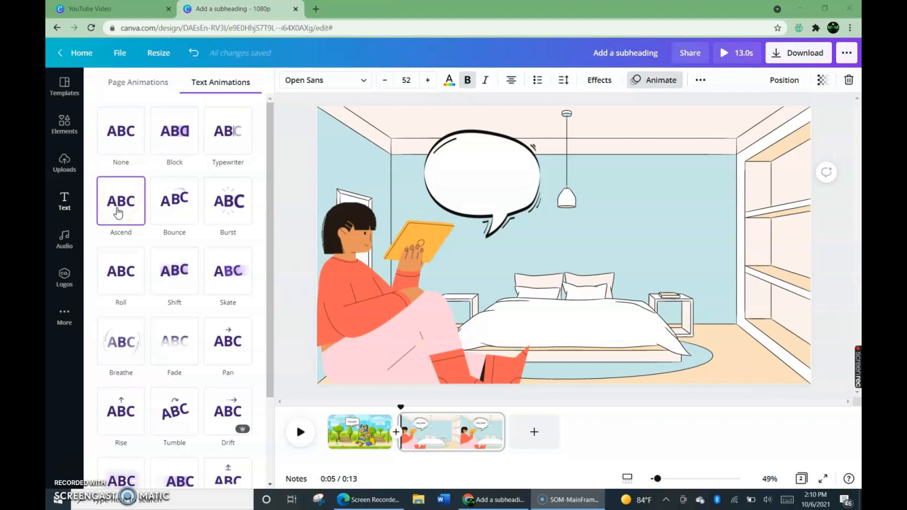
left_click(172, 203)
left_click(221, 202)
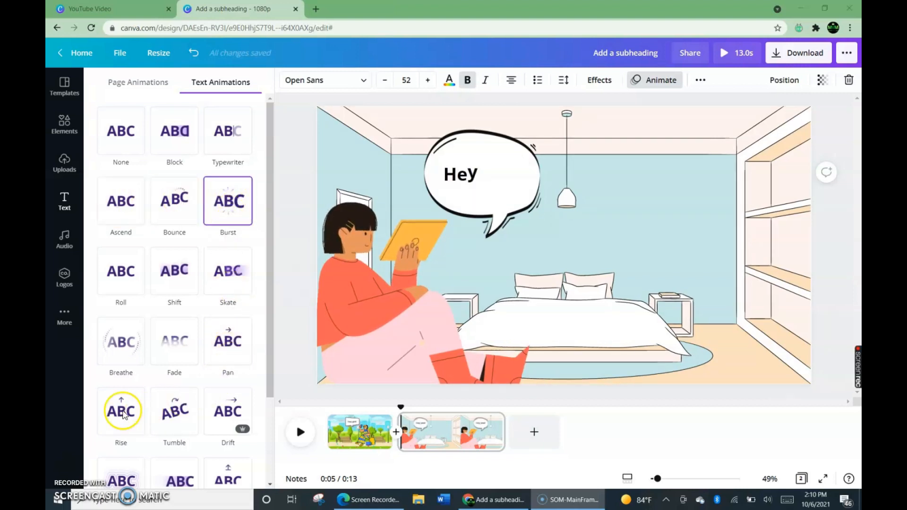
left_click(227, 131)
left_click(113, 139)
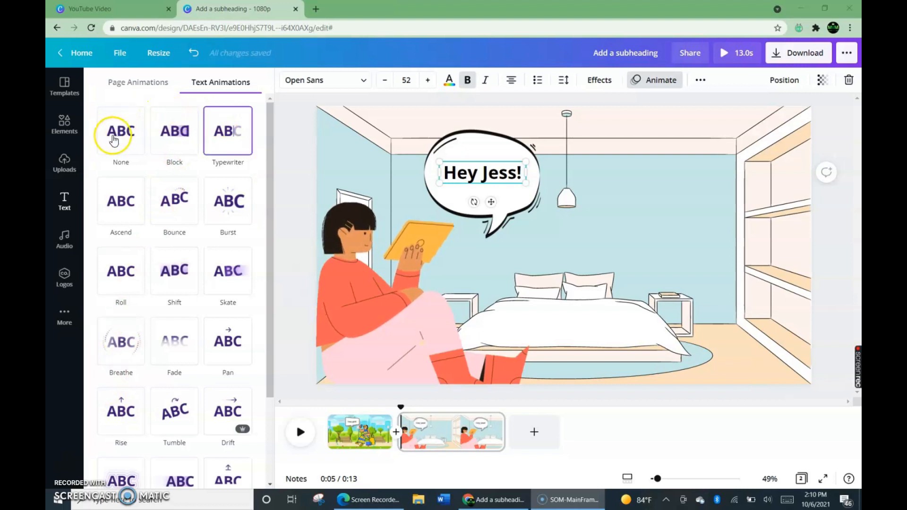
left_click(173, 283)
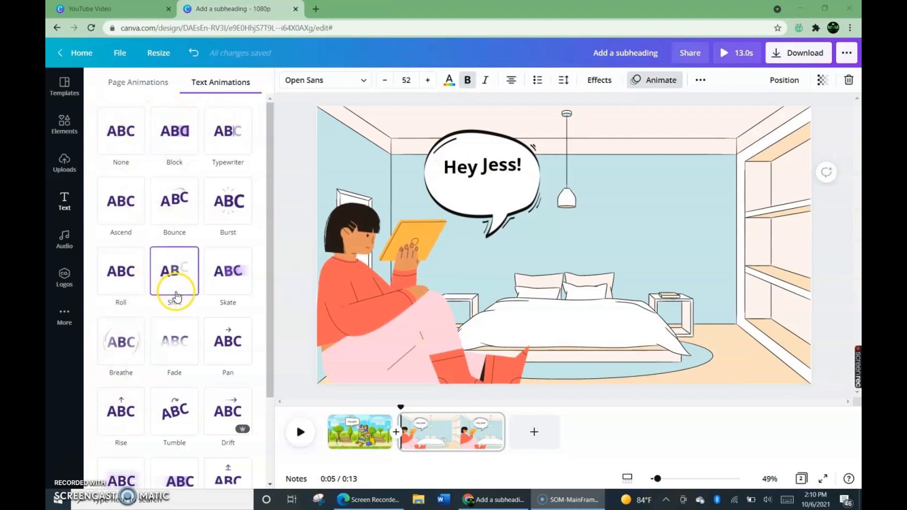
left_click(119, 135)
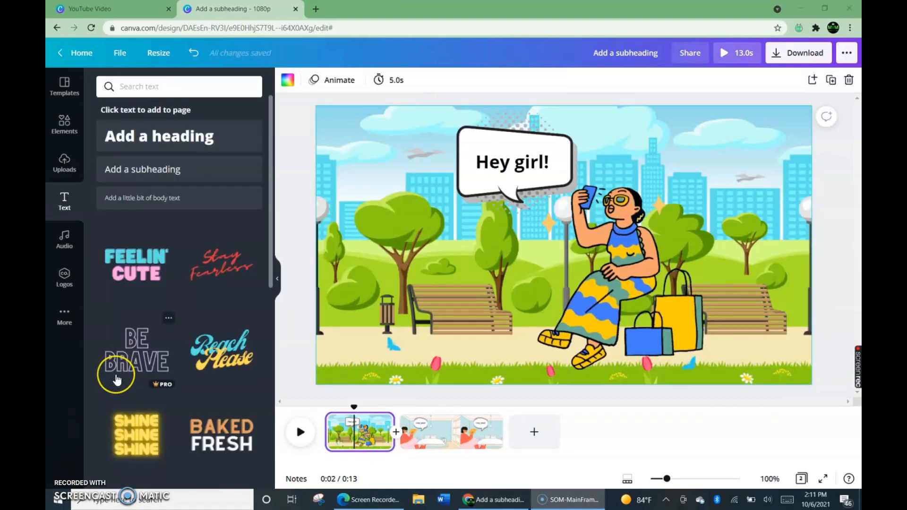
Set the park page's duration to 2.0 seconds
left_click(357, 416)
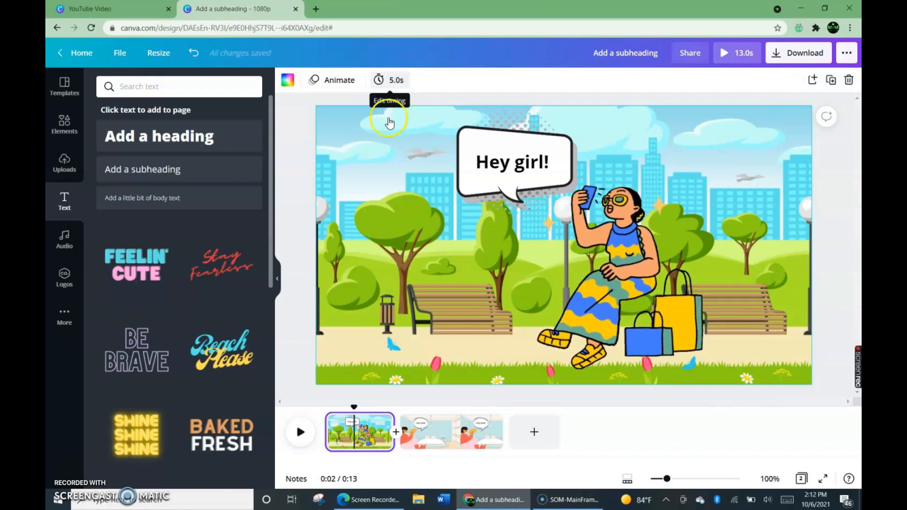
left_click(389, 79)
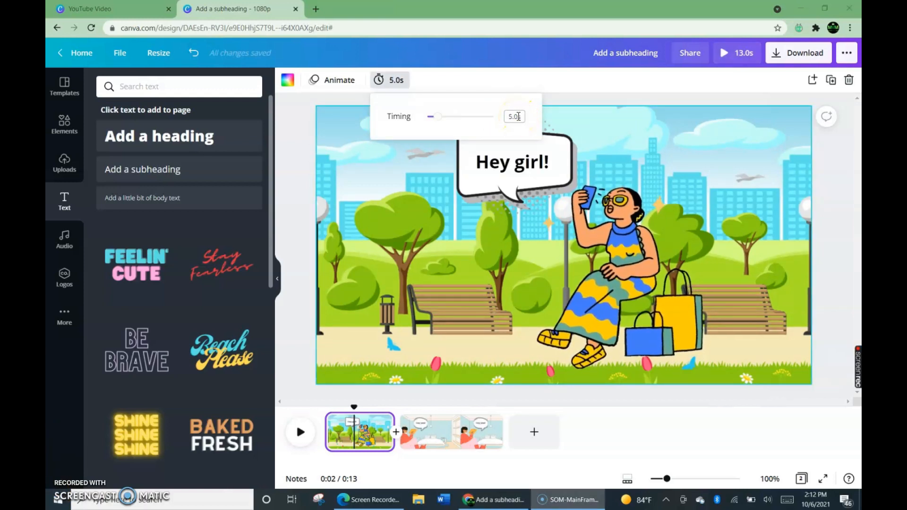
left_click(507, 116)
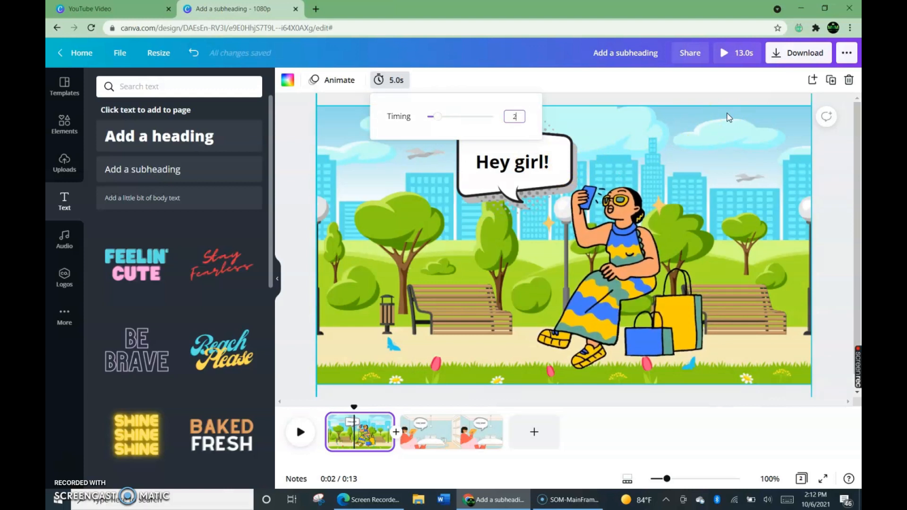
key("Return")
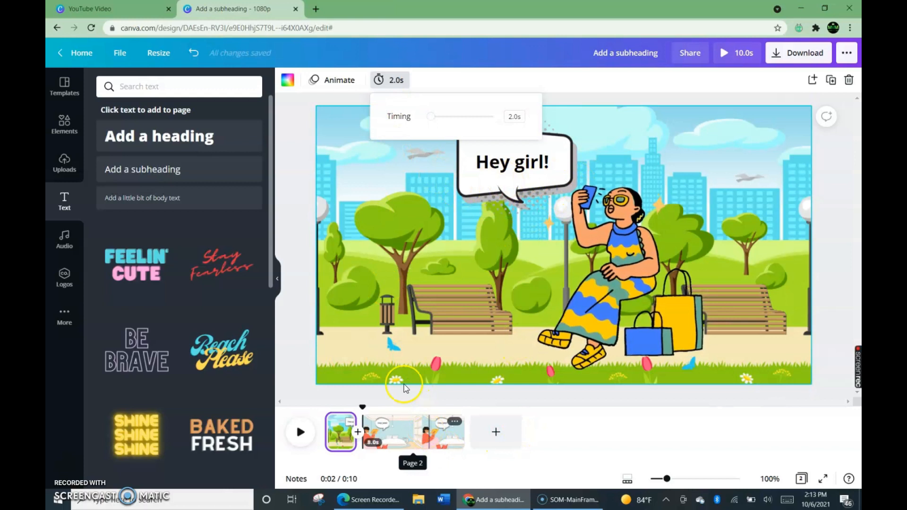
Set the bedroom page's duration to 2.0 seconds
left_click(411, 433)
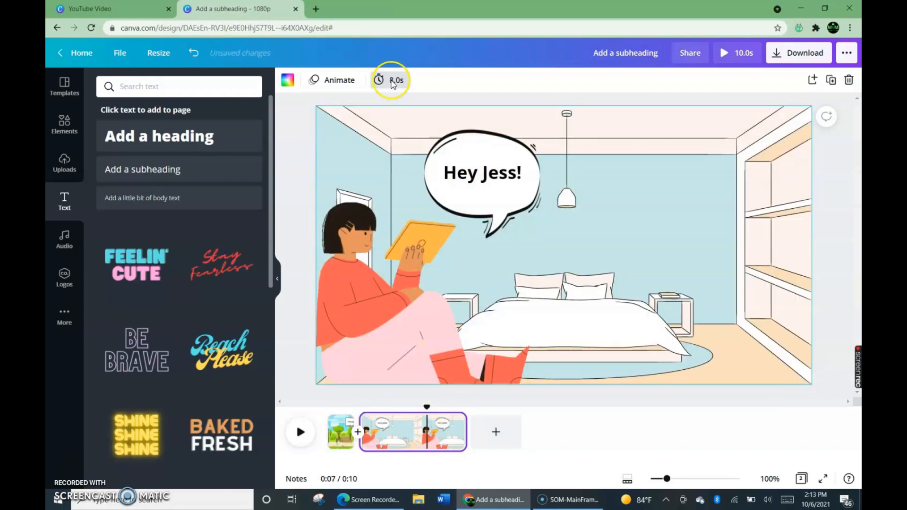
left_click(395, 82)
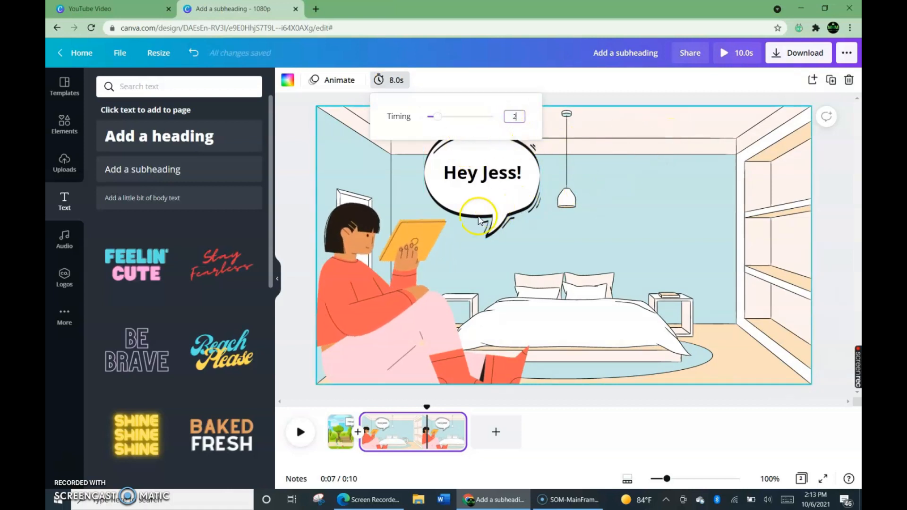
key("Return")
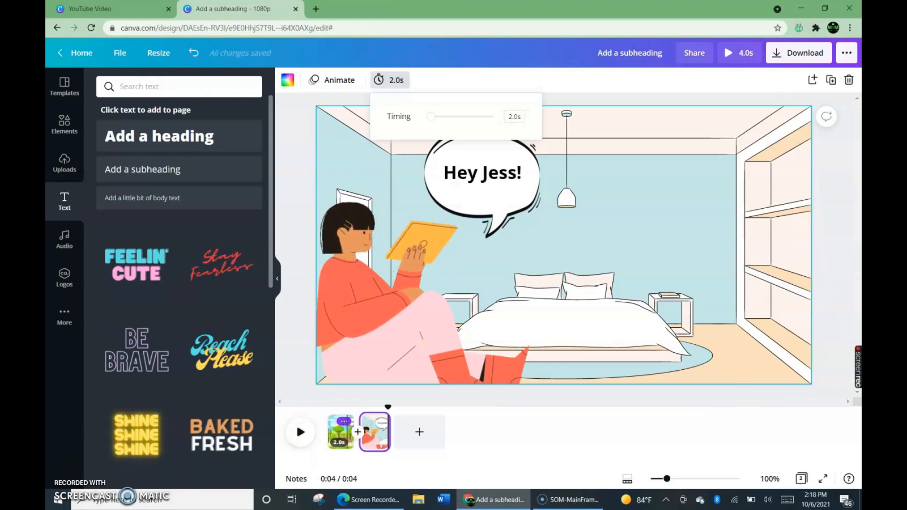
Duplicate the park page with the "Hey girl!" speech bubble
left_click(344, 421)
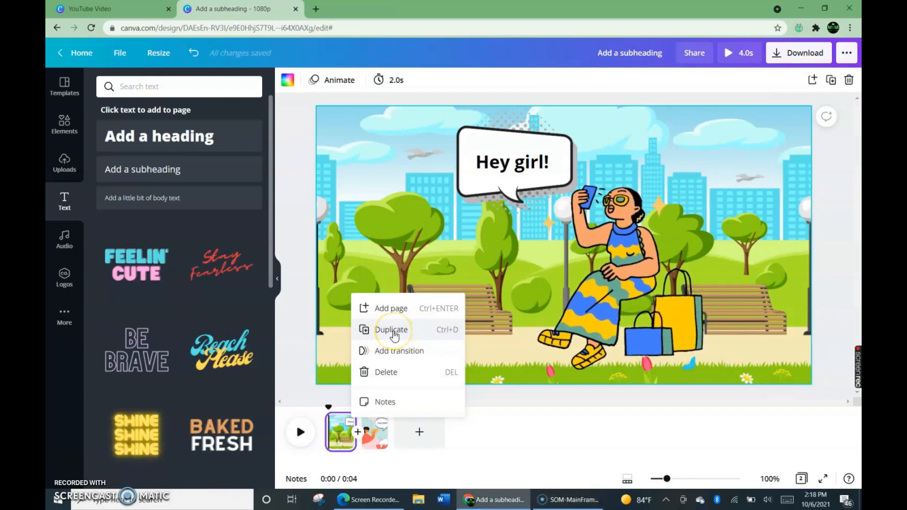
left_click(392, 331)
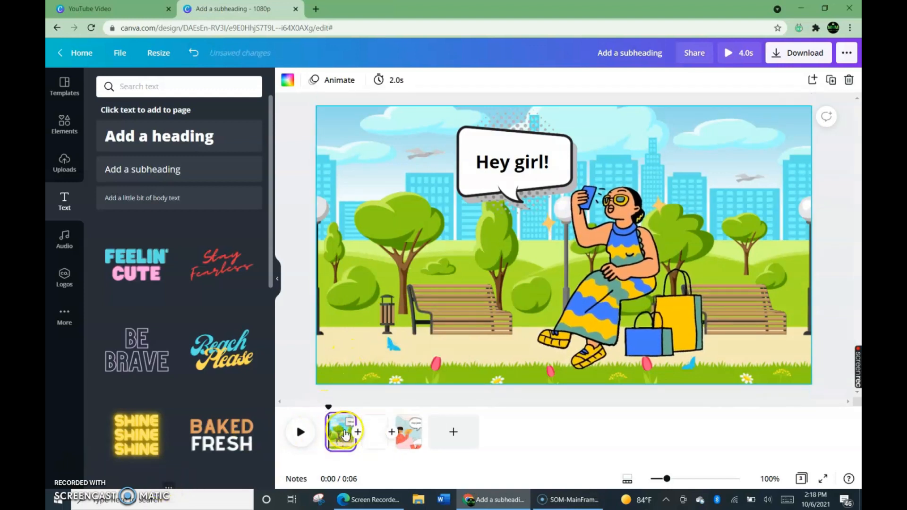
Replace the duplicated park page's speech bubble text with "What are you doing?" and reposition it inside the bubble
left_click(374, 428)
left_click(372, 426)
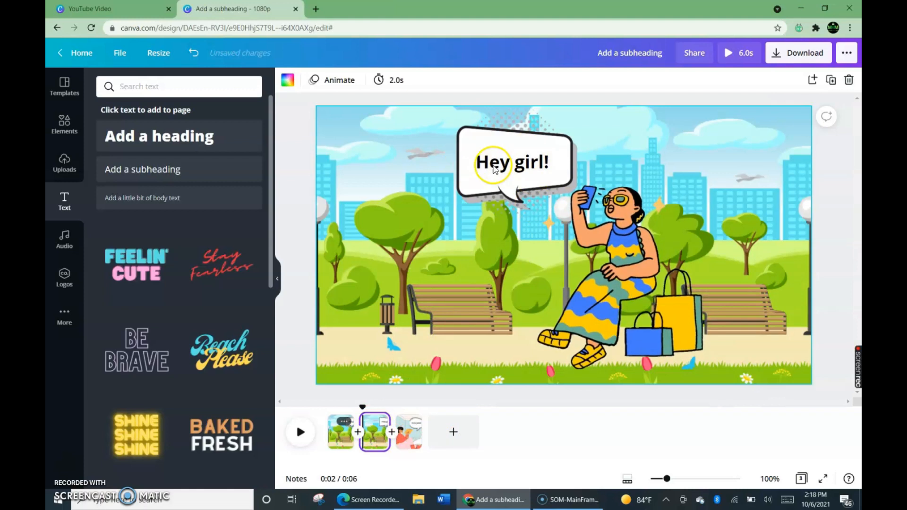
left_click(523, 176)
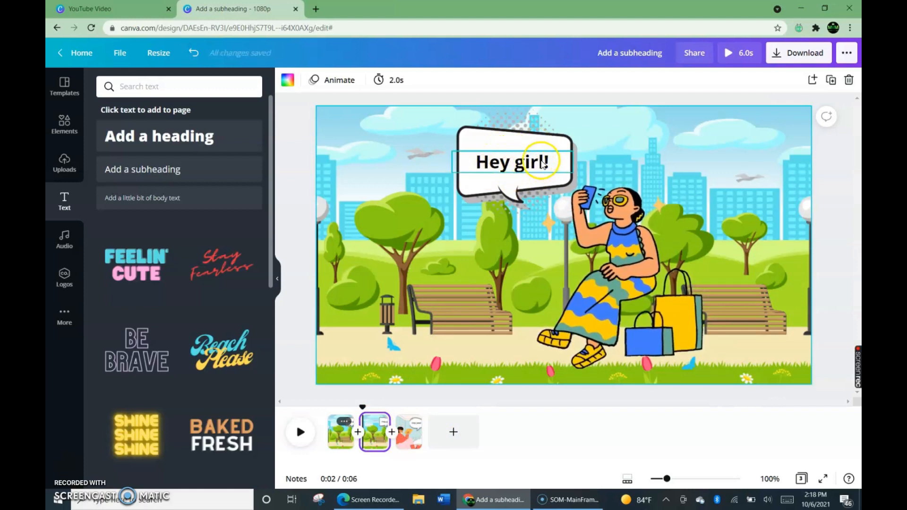
double_click(544, 163)
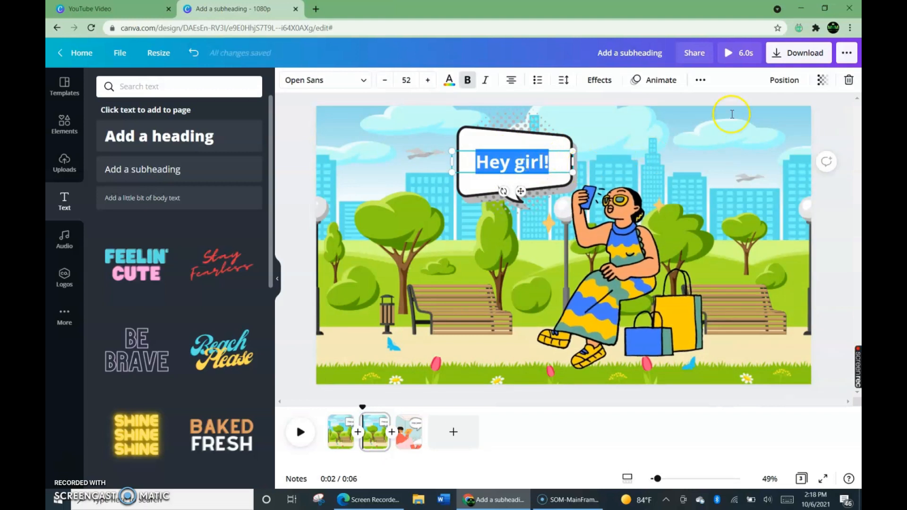
type("What are you doi")
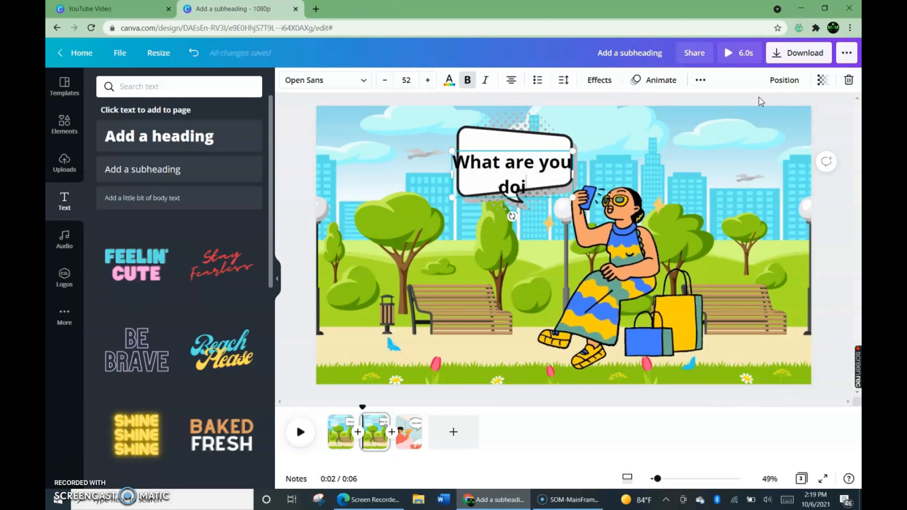
type("ng")
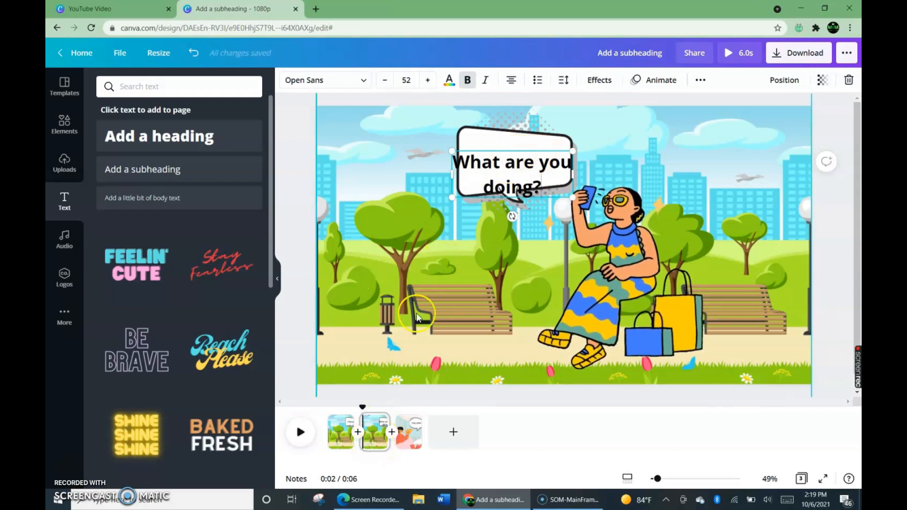
mouse_move(518, 141)
left_mouse_down()
mouse_move(516, 134)
mouse_move(516, 142)
left_mouse_up()
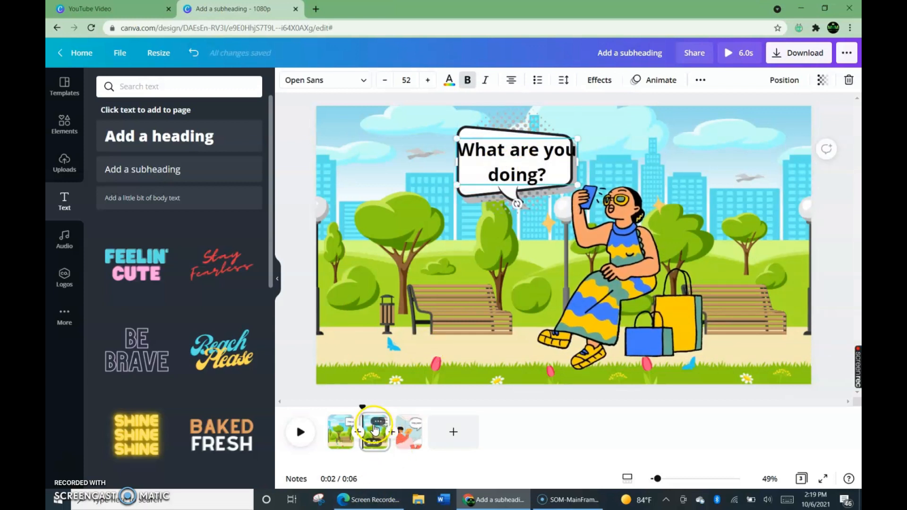
Move the "What are you doing?" park page after the bedroom page, and go back to the first "Hey girl!" page
left_click_drag(424, 429, 423, 427)
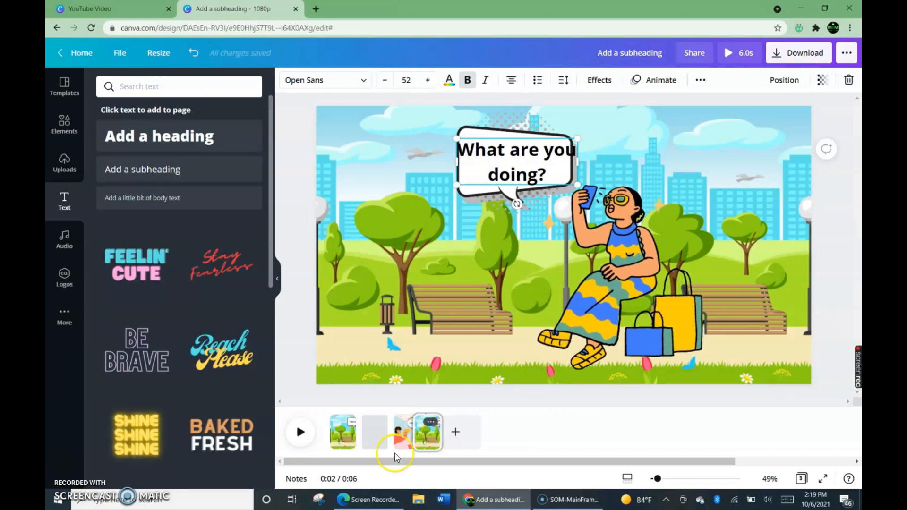
left_click_drag(396, 457, 395, 454)
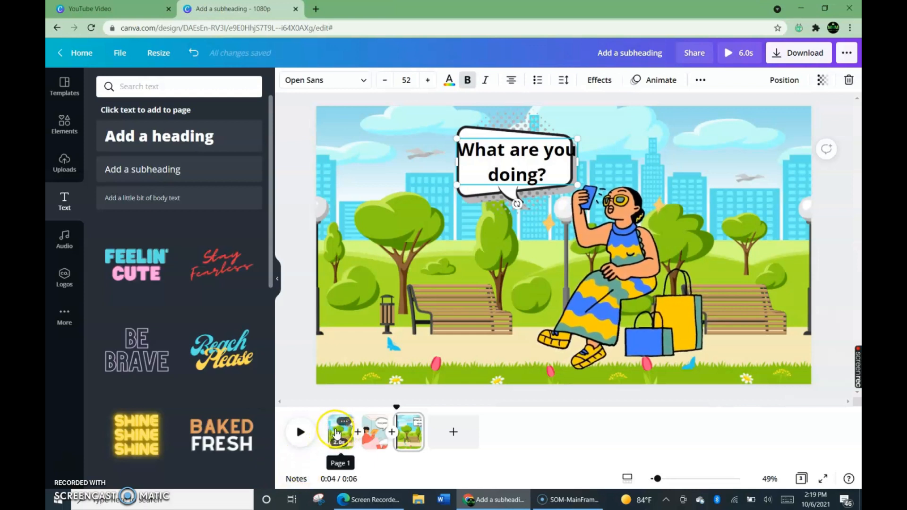
left_click(335, 433)
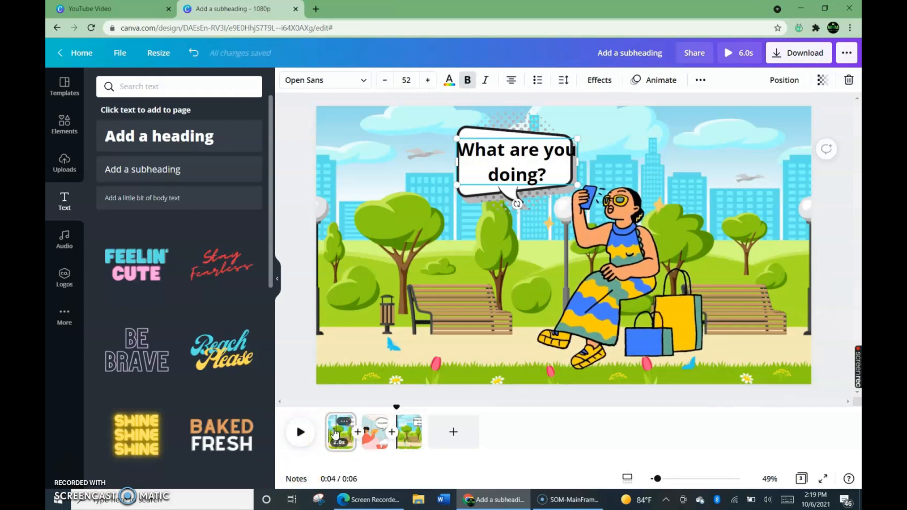
left_click(335, 433)
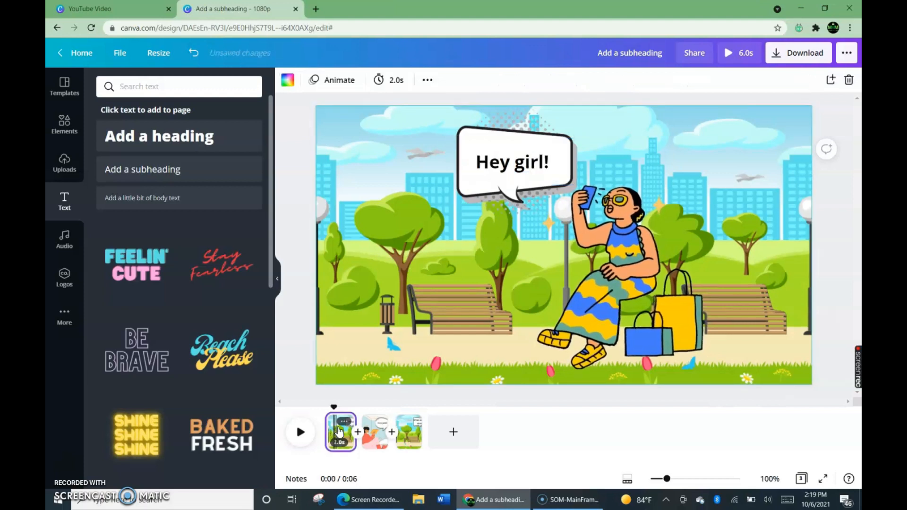
left_click(428, 446)
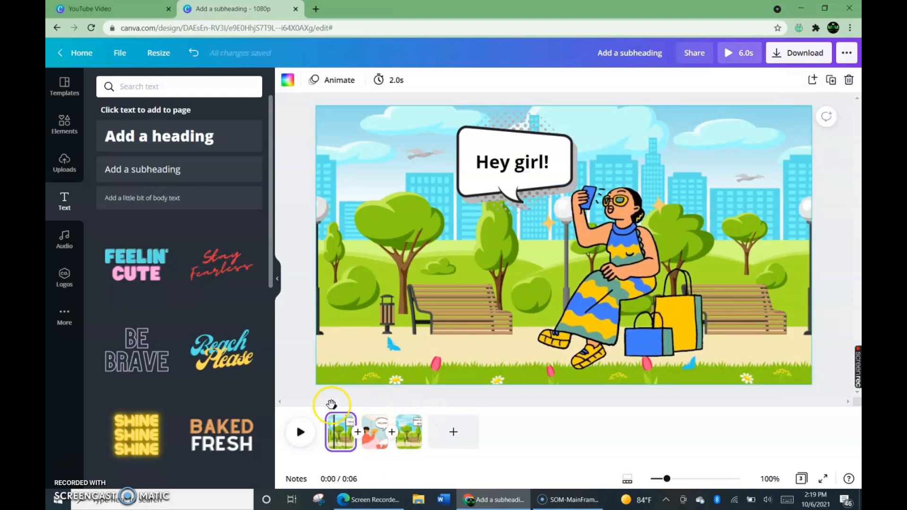